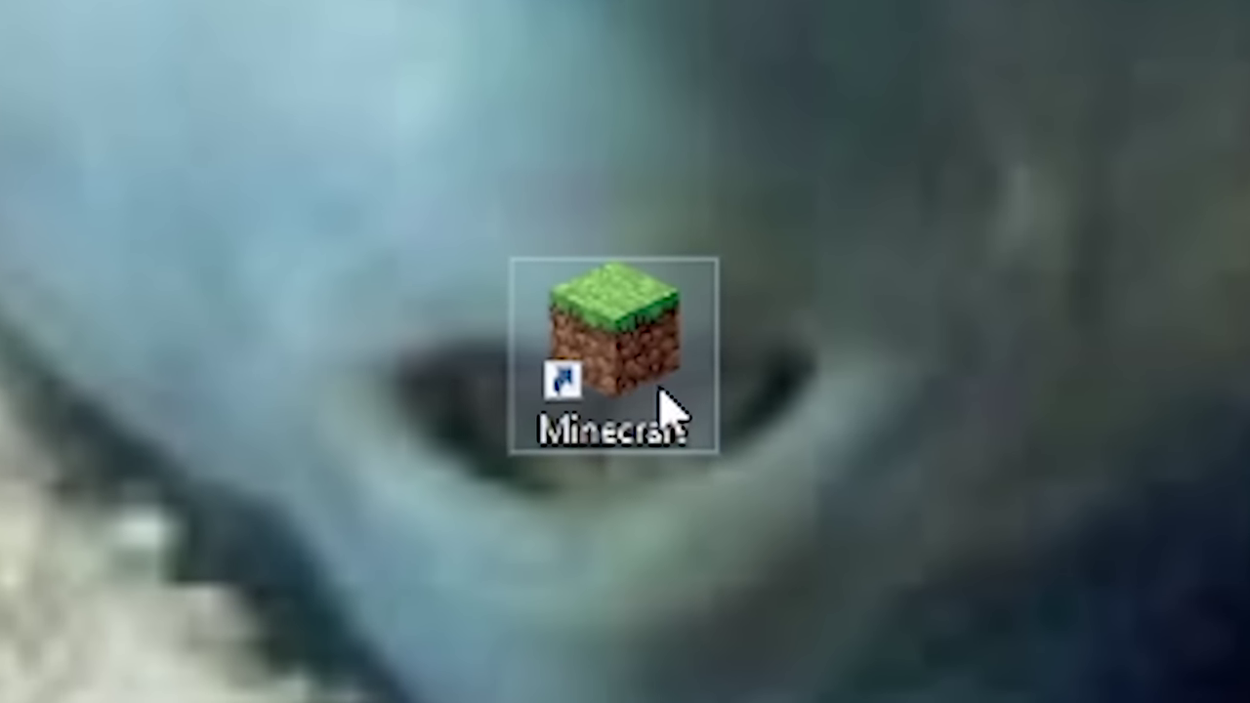
Bring up the right-click menu for the Minecraft shortcut on the desktop
right_click(664, 402)
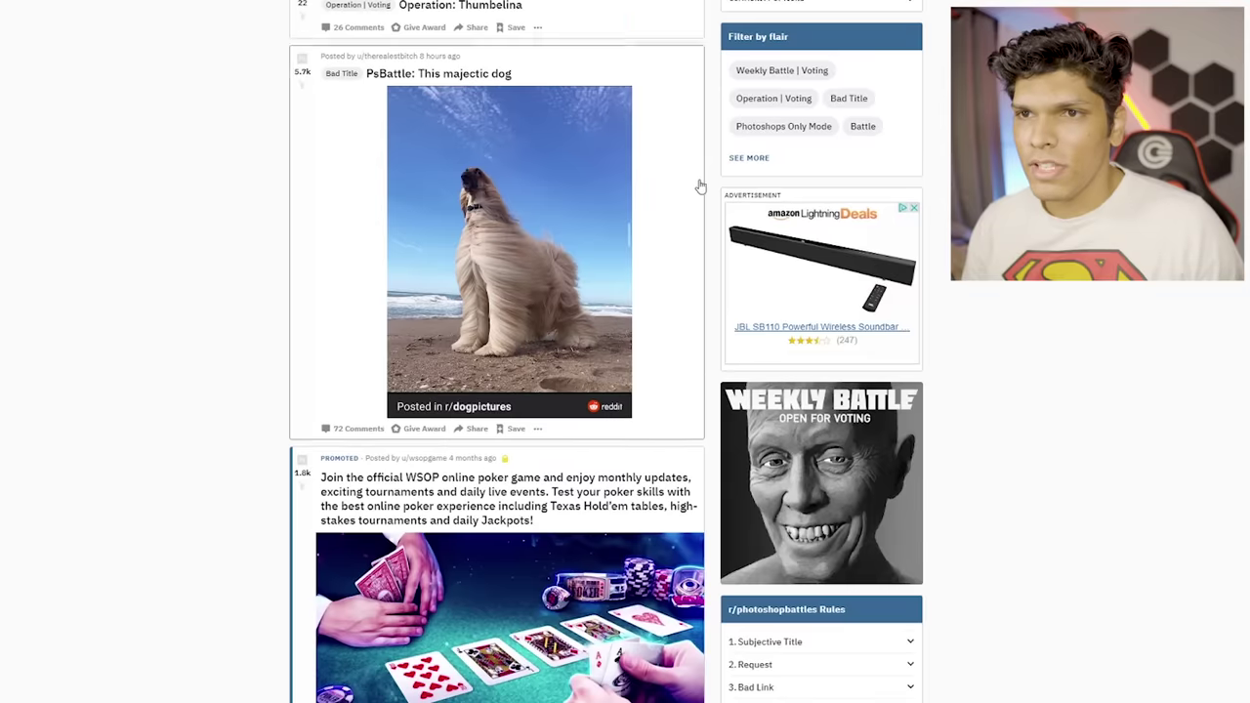
scroll(692, 185, "down", 3)
scroll(692, 185, "down", 3)
scroll(691, 185, "down", 1)
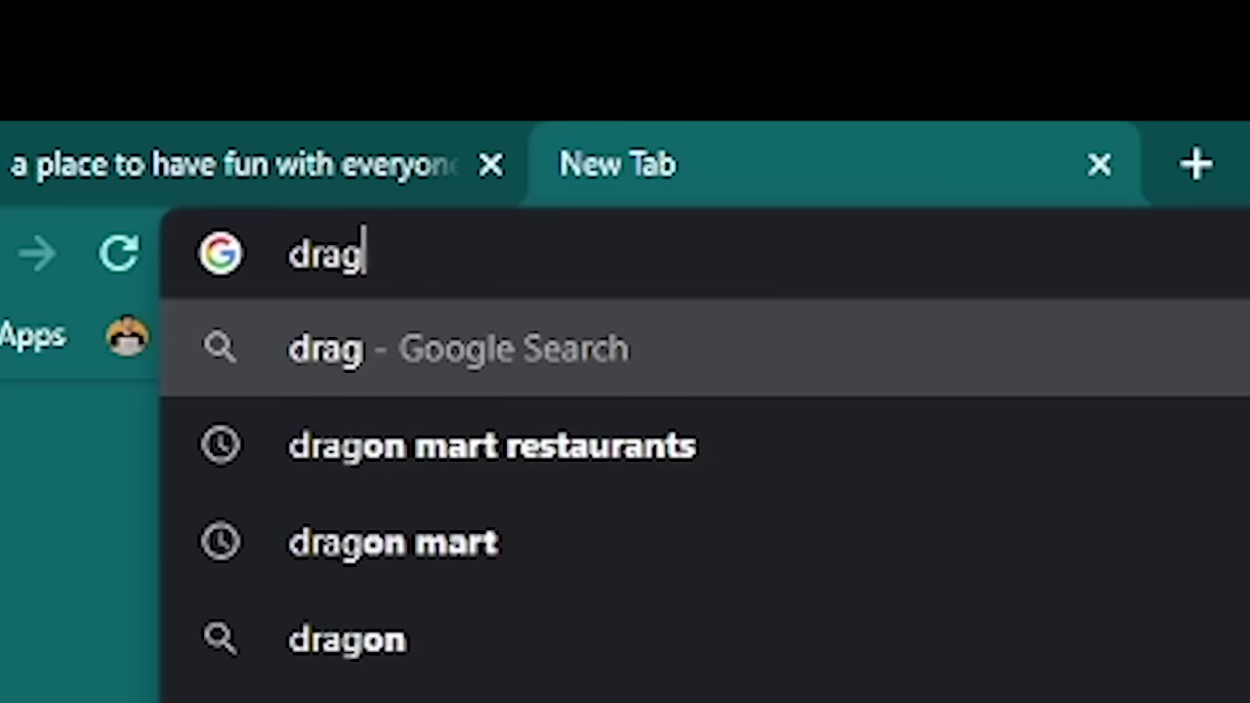
type("on ball z ")
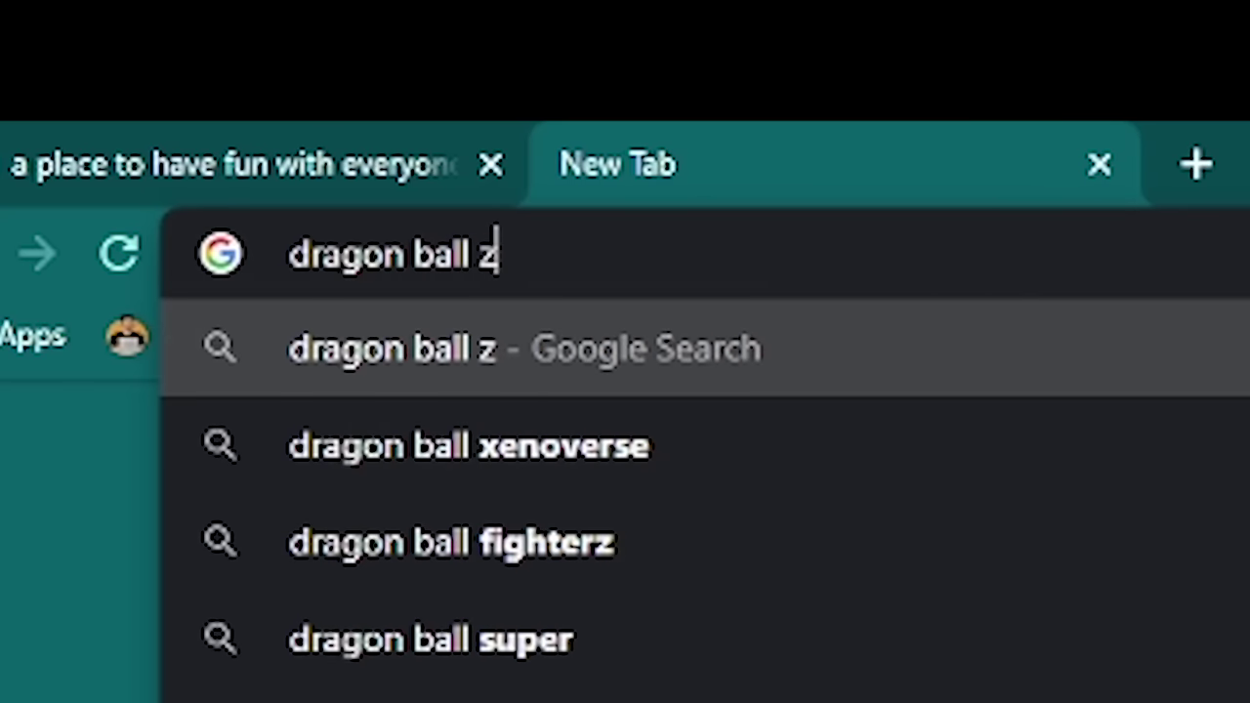
type("purple ca")
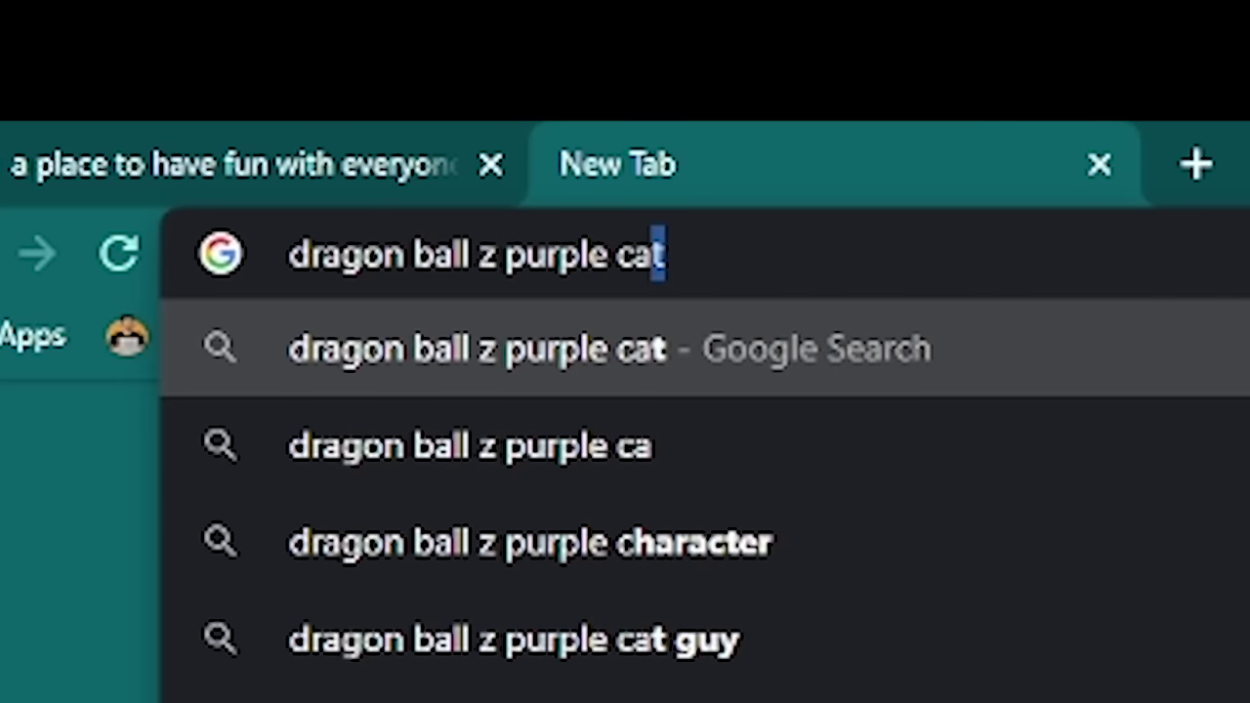
Run the Google search for 'dragon ball z purple cat' in the new tab
key("Return")
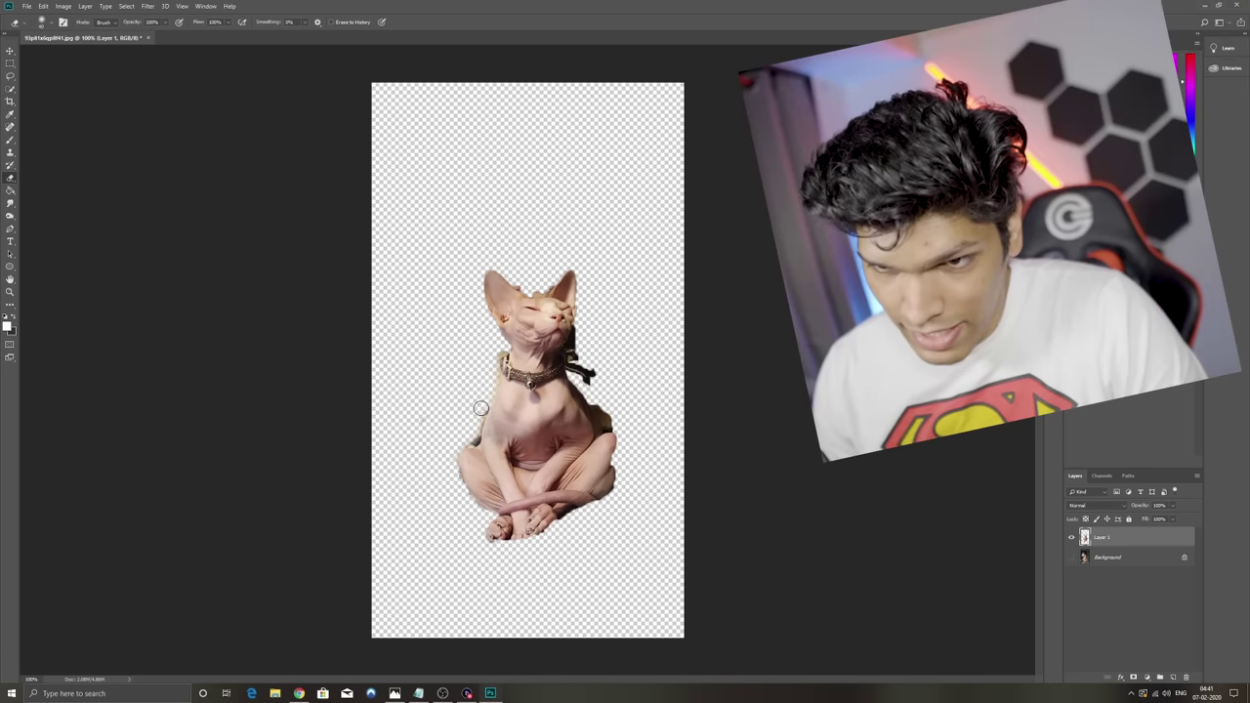
Erase the yellow fringe left of the hairless cat's neck on Layer 1
left_click_drag(479, 405, 476, 421)
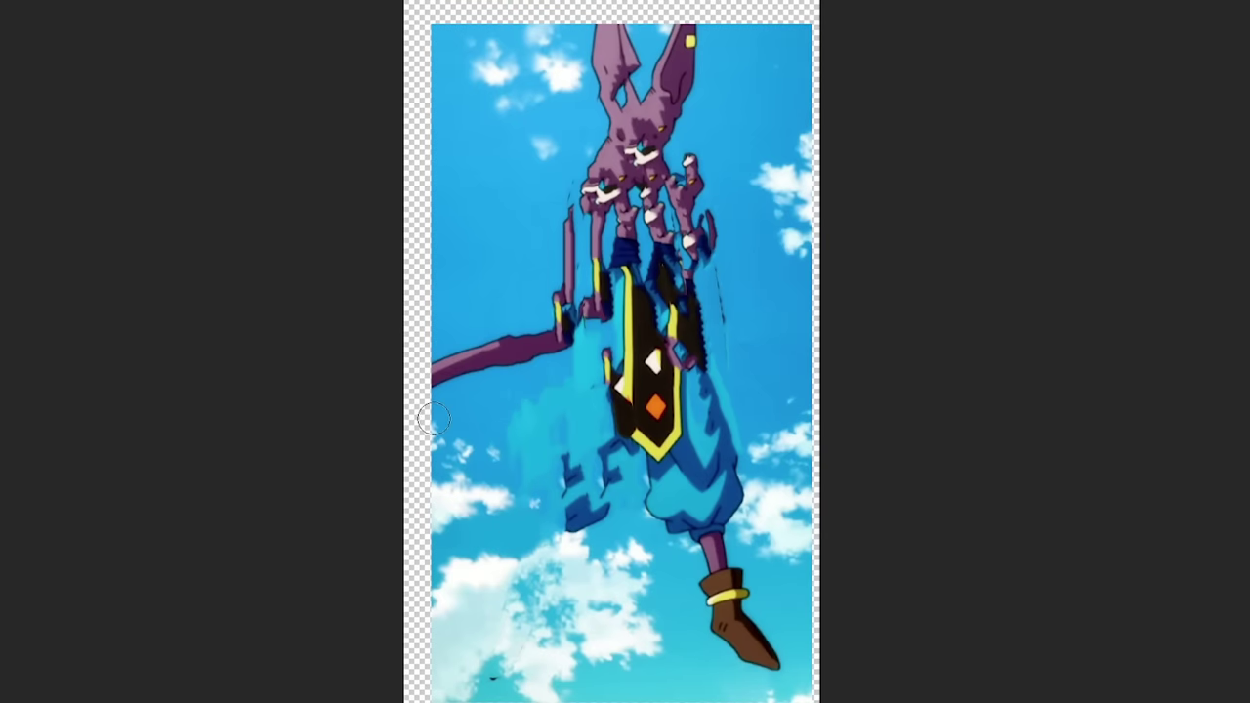
Paint Beerus out of the sky with the Content-Aware Spot Healing Brush
left_click_drag(491, 379, 617, 351)
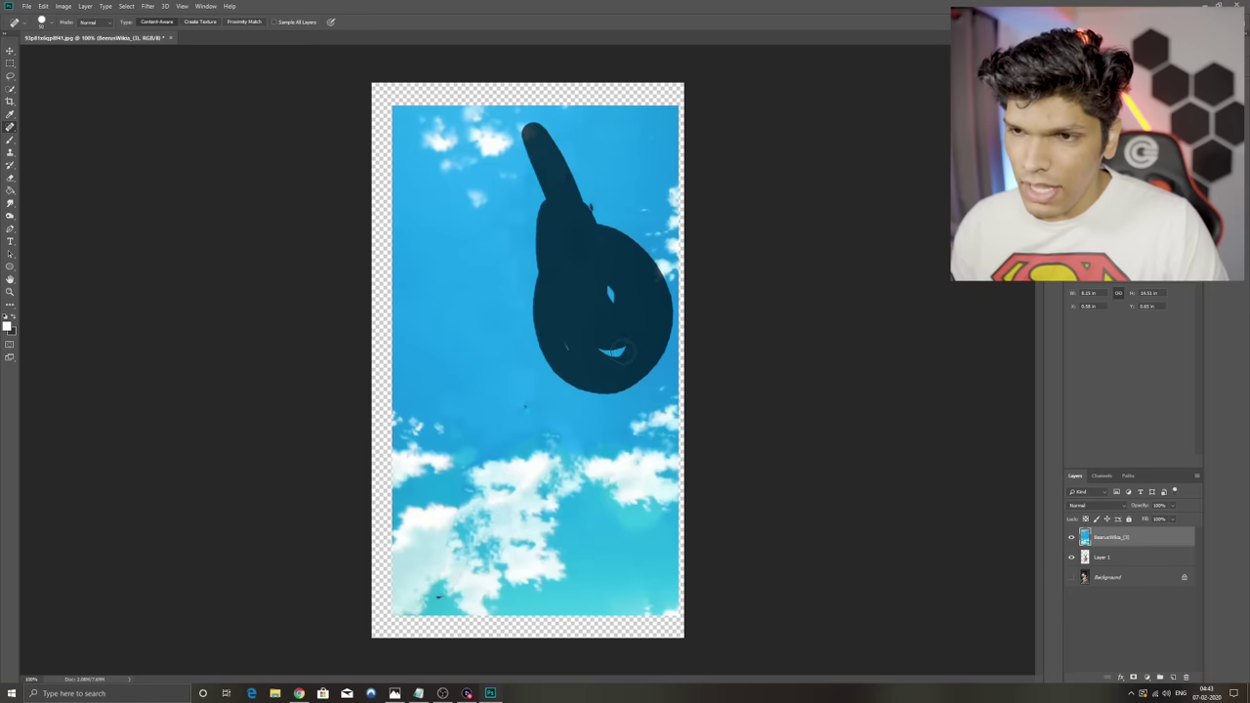
left_click_drag(562, 247, 535, 252)
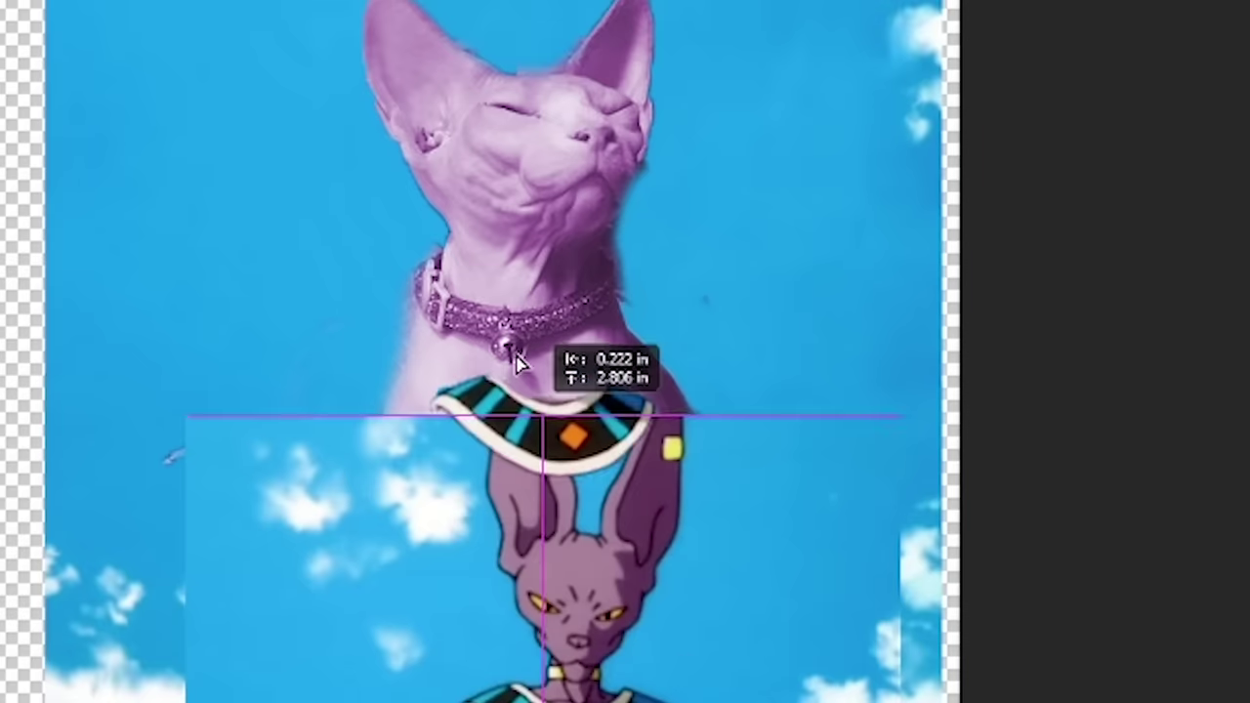
Drag Beerus's selected collar down onto the sphynx cat's neck
left_click_drag(552, 525, 547, 285)
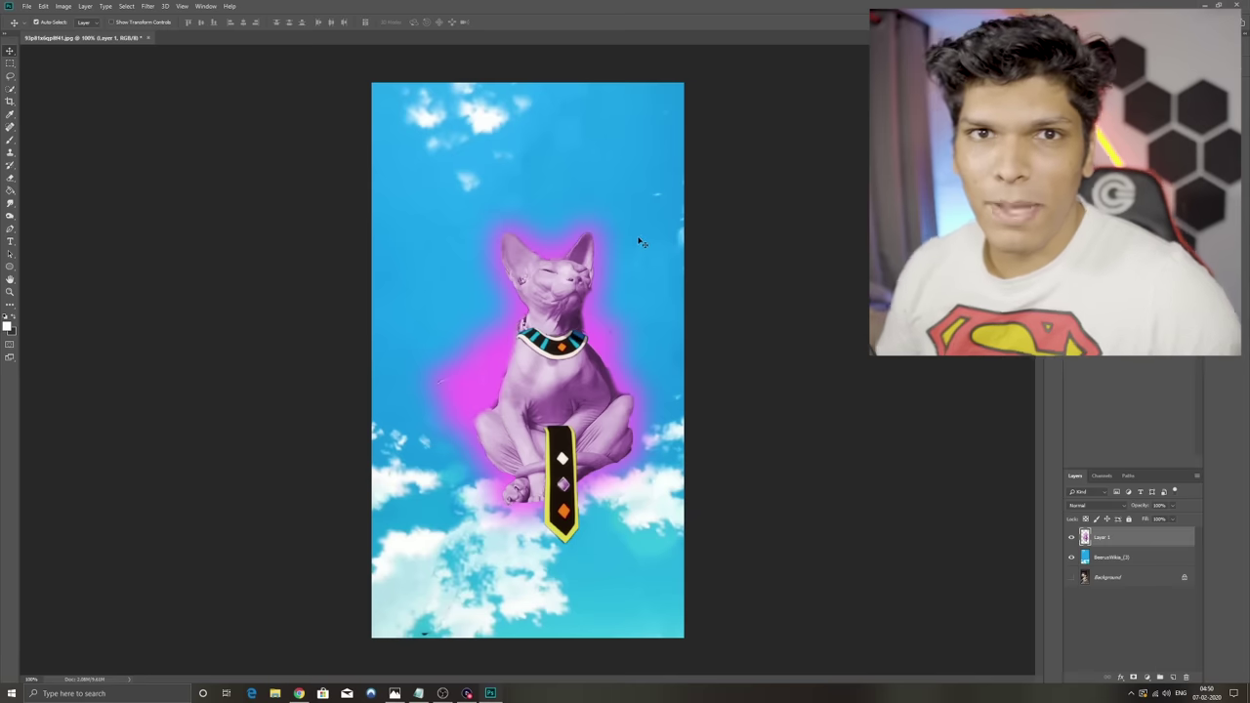
scroll(496, 270, "down", 5)
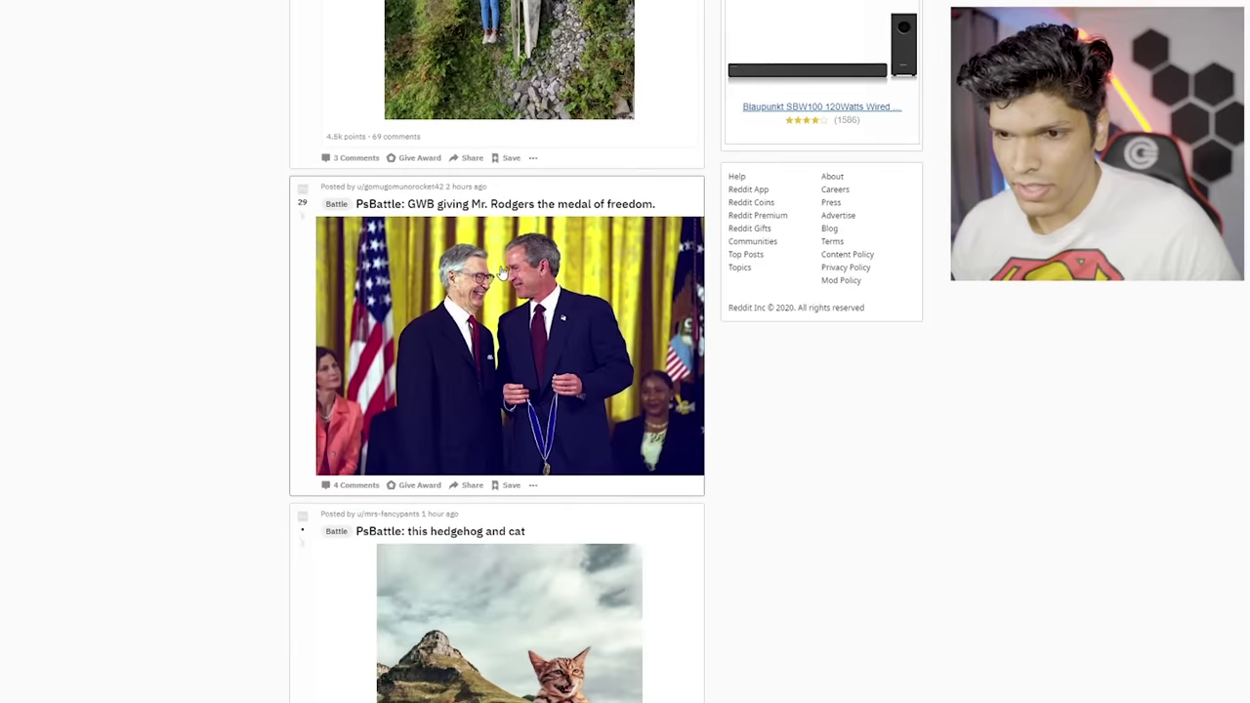
scroll(527, 215, "down", 5)
scroll(546, 171, "down", 3)
scroll(550, 182, "down", 3)
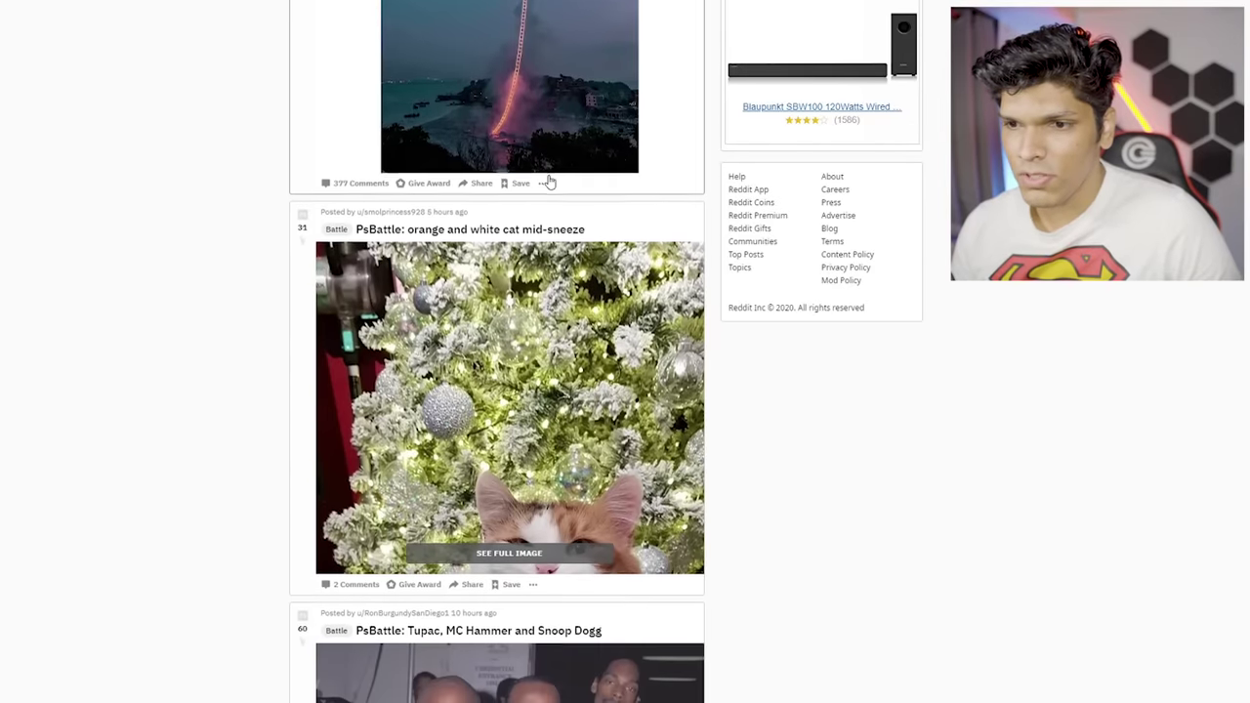
scroll(546, 244, "down", 10)
scroll(537, 416, "down", 2)
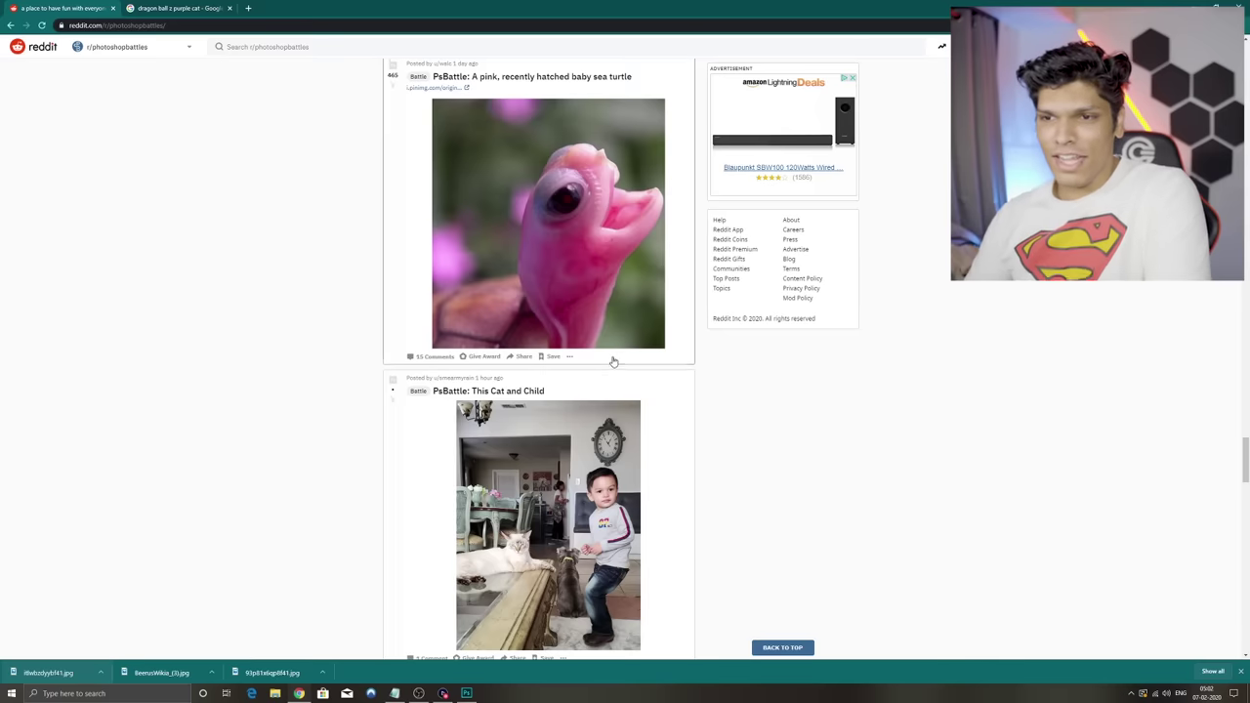
scroll(614, 264, "down", 5)
scroll(613, 263, "down", 5)
scroll(613, 263, "down", 1)
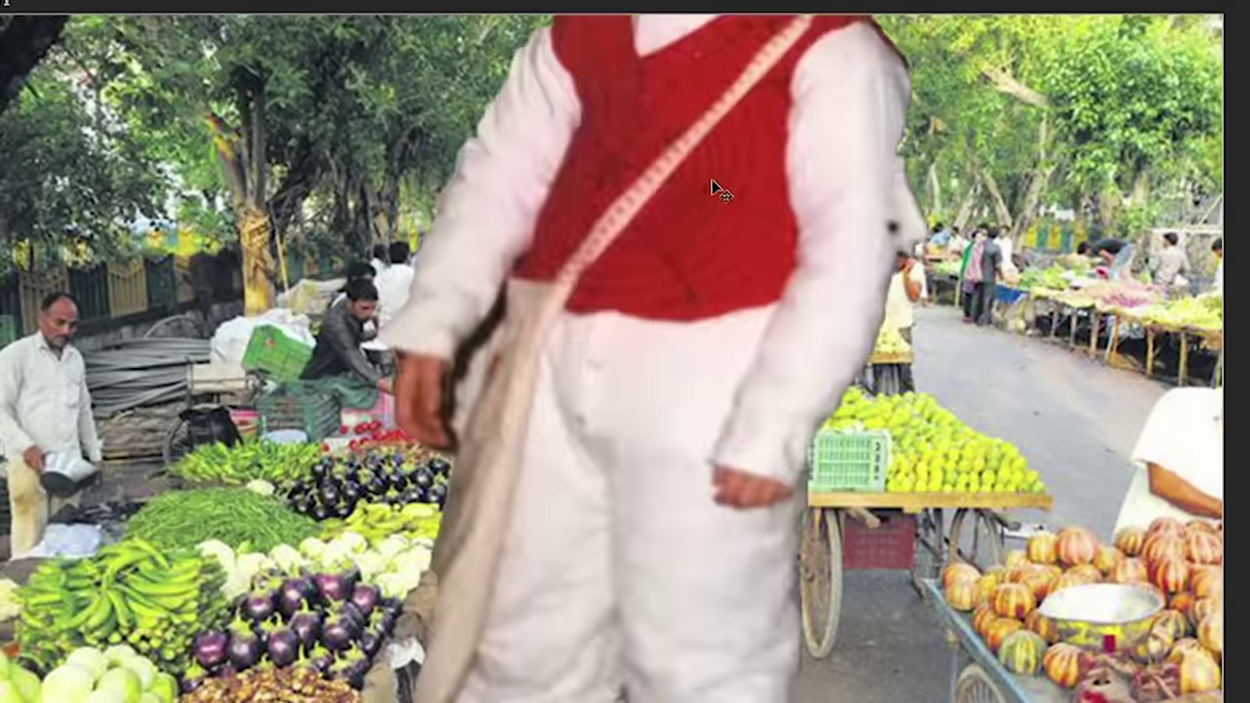
Shrink the masked figure, raise its arm, and stand it at the market scene's right
left_click_drag(708, 189, 687, 446)
key("ctrl+t")
left_click_drag(656, 20, 656, 195)
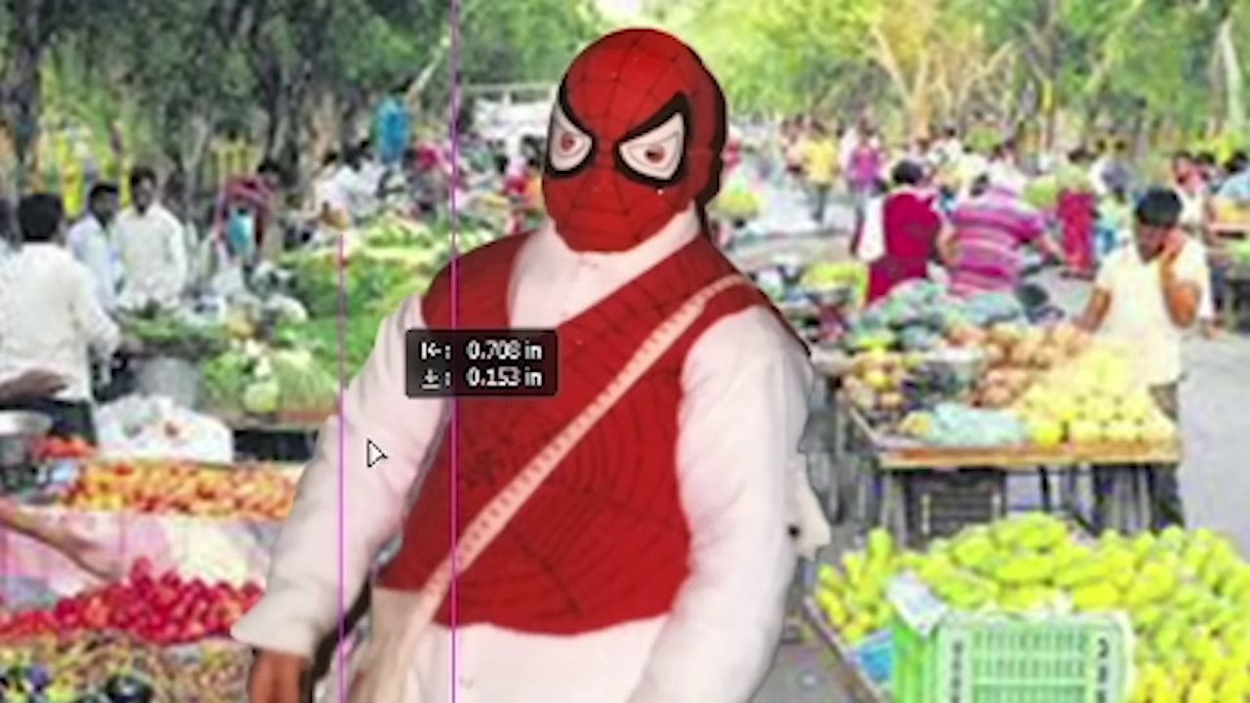
left_click_drag(446, 446, 492, 452)
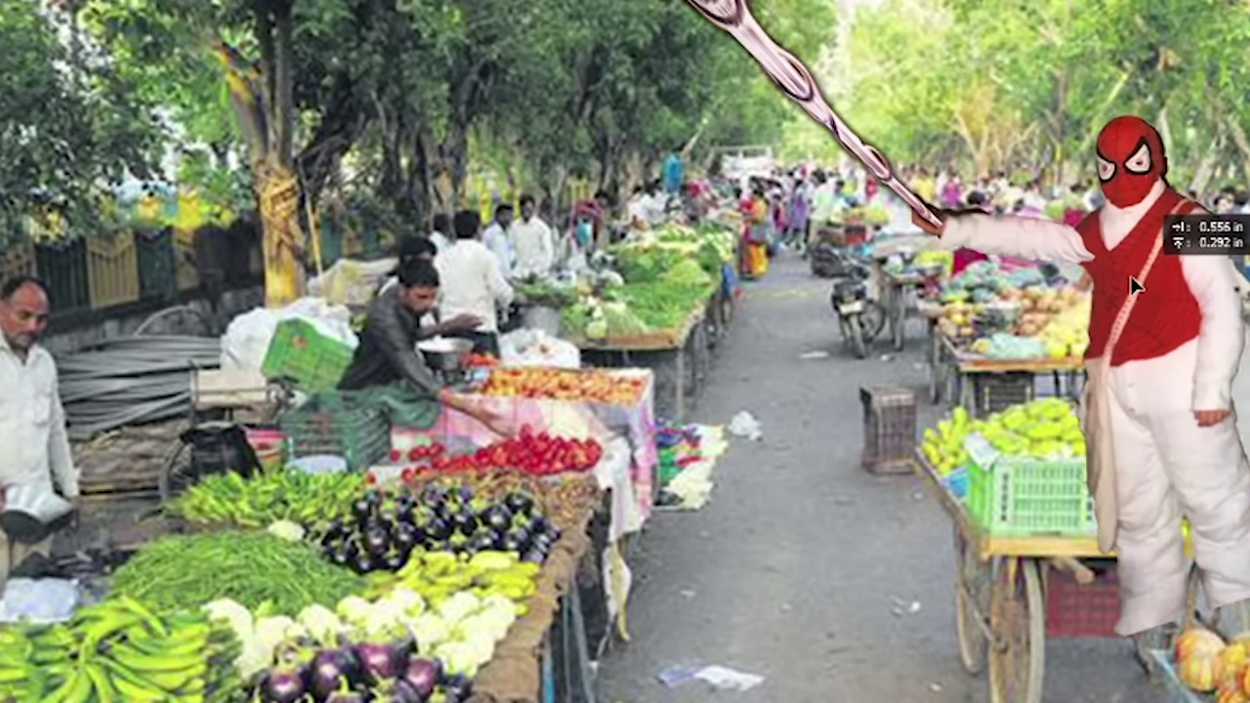
left_click_drag(1112, 259, 256, 208)
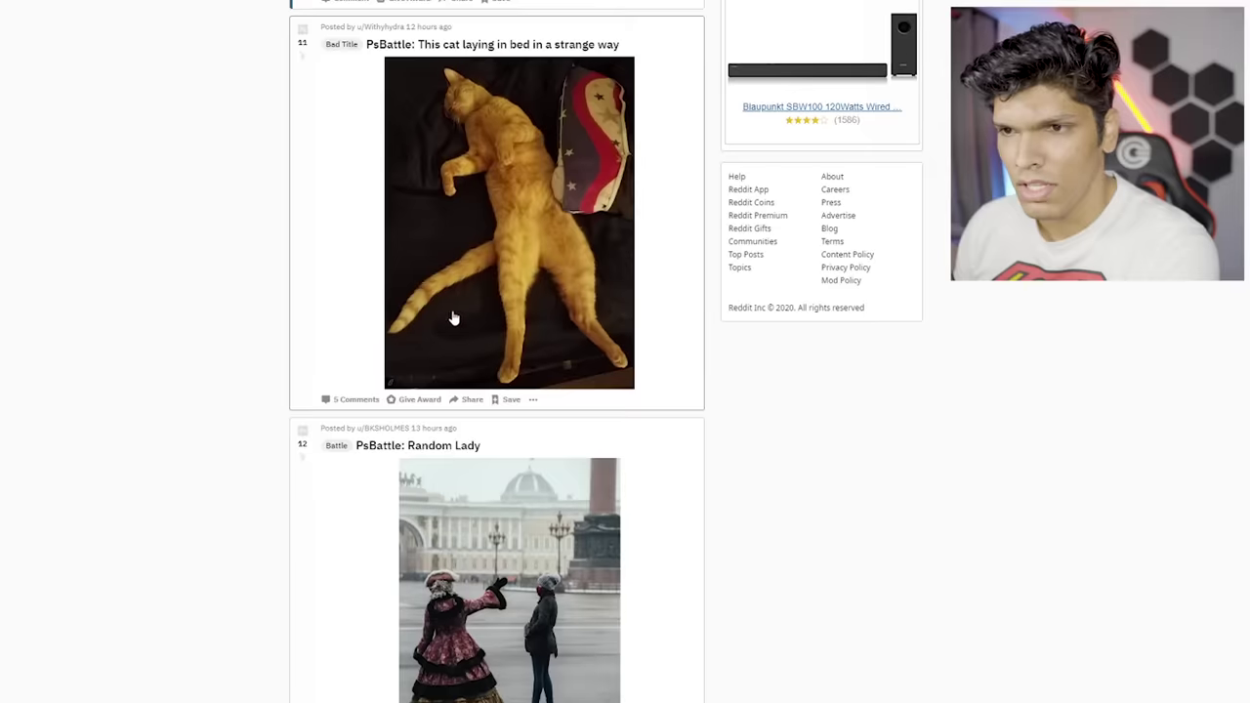
scroll(452, 315, "down", 2)
scroll(393, 271, "down", 1)
scroll(393, 266, "down", 2)
scroll(395, 266, "down", 5)
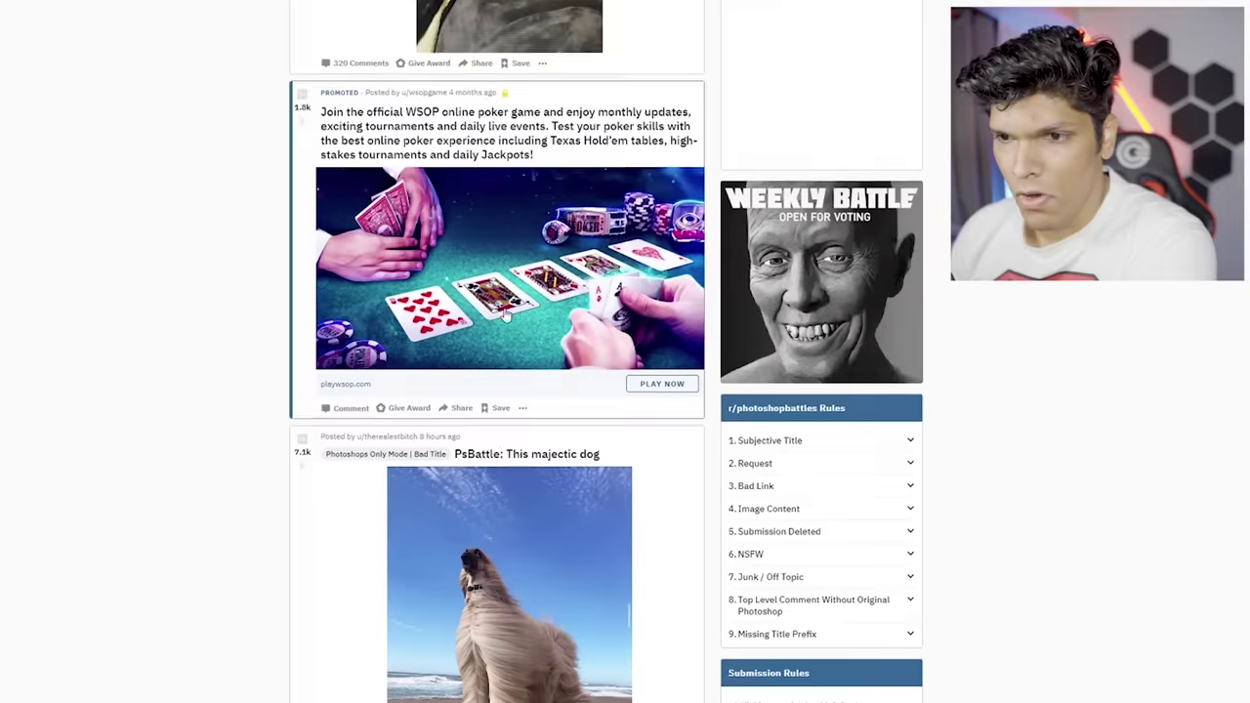
scroll(395, 265, "down", 3)
scroll(396, 266, "down", 3)
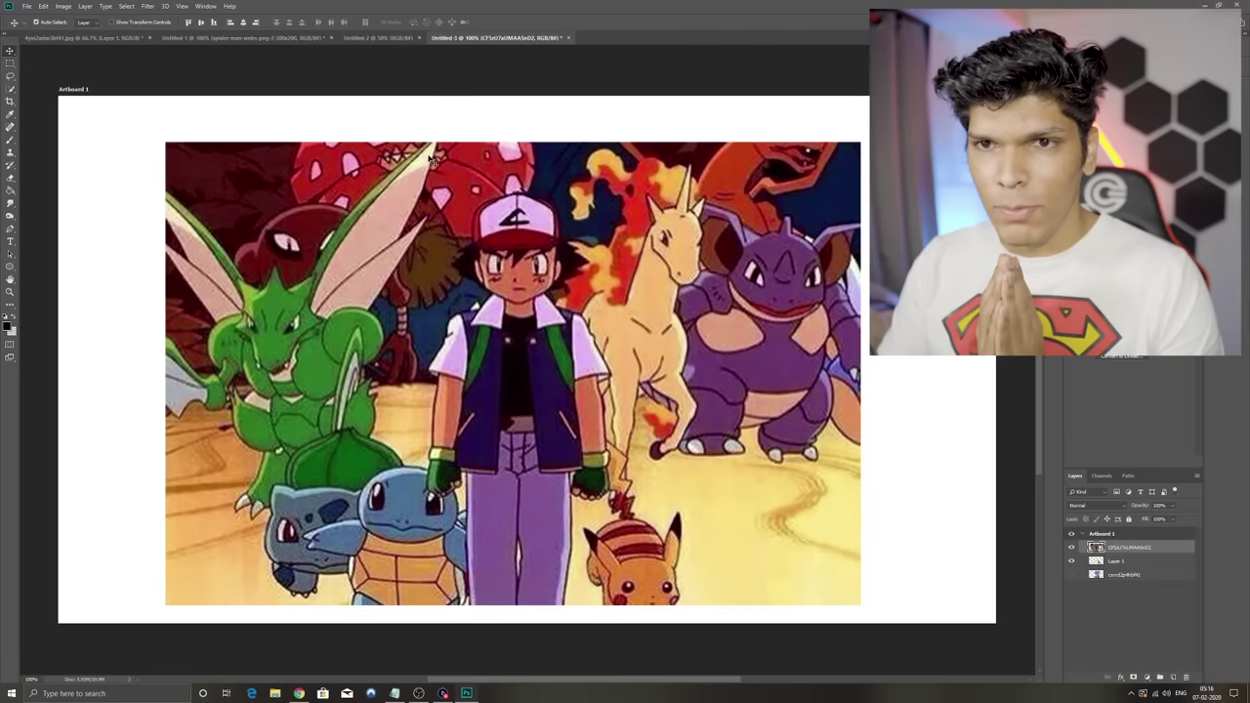
Quick-select and delete the area above Scyther's head
key("w")
left_click_drag(283, 239, 309, 277)
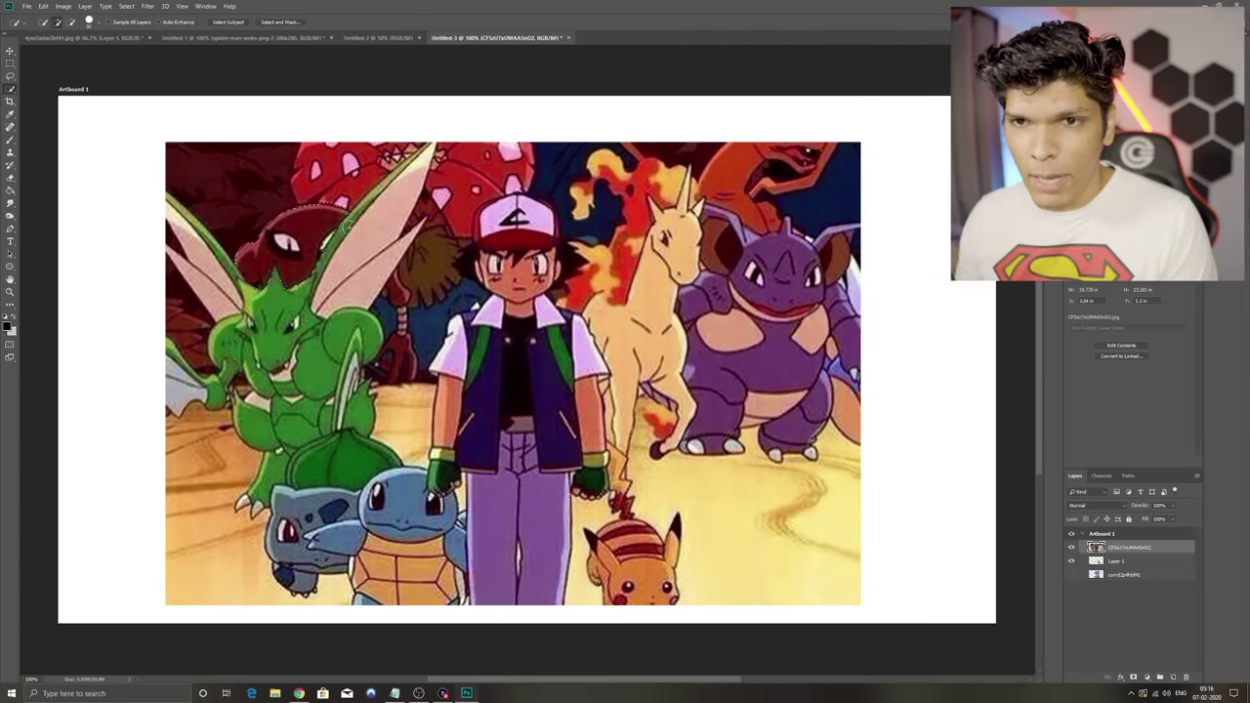
key("Delete")
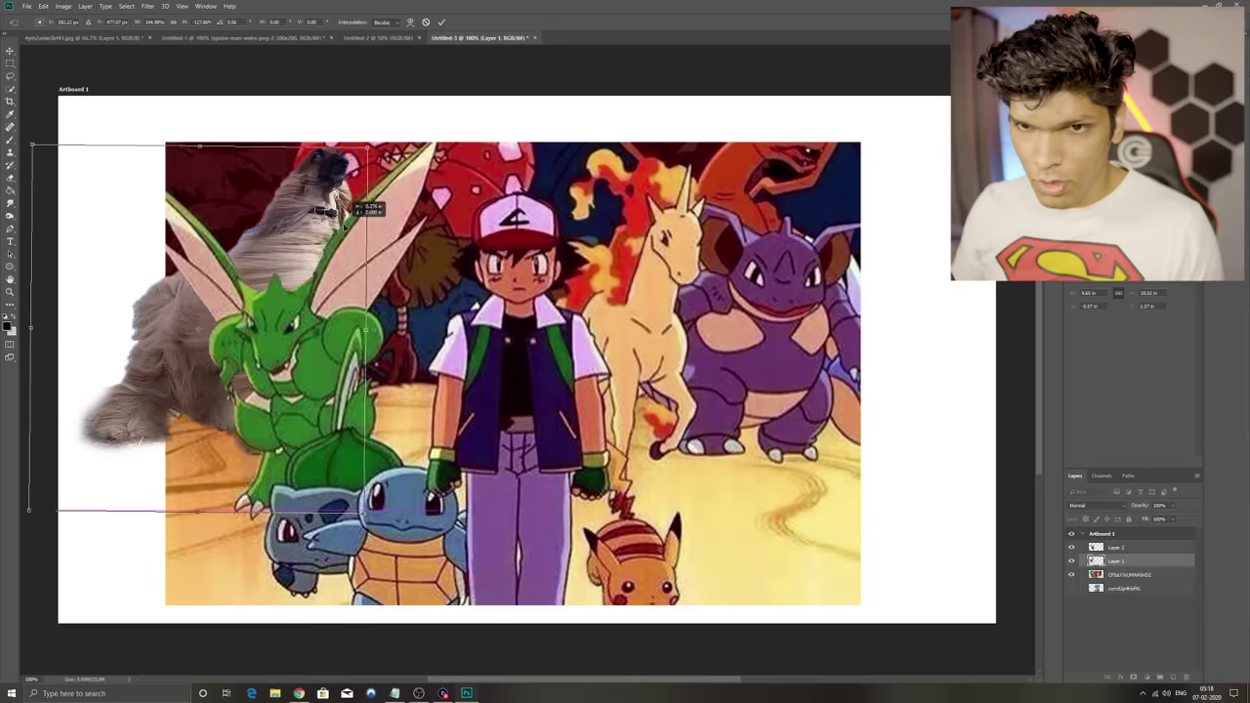
Heal Pikachu away and set the scaled-down dog at Ash's feet
key("Return")
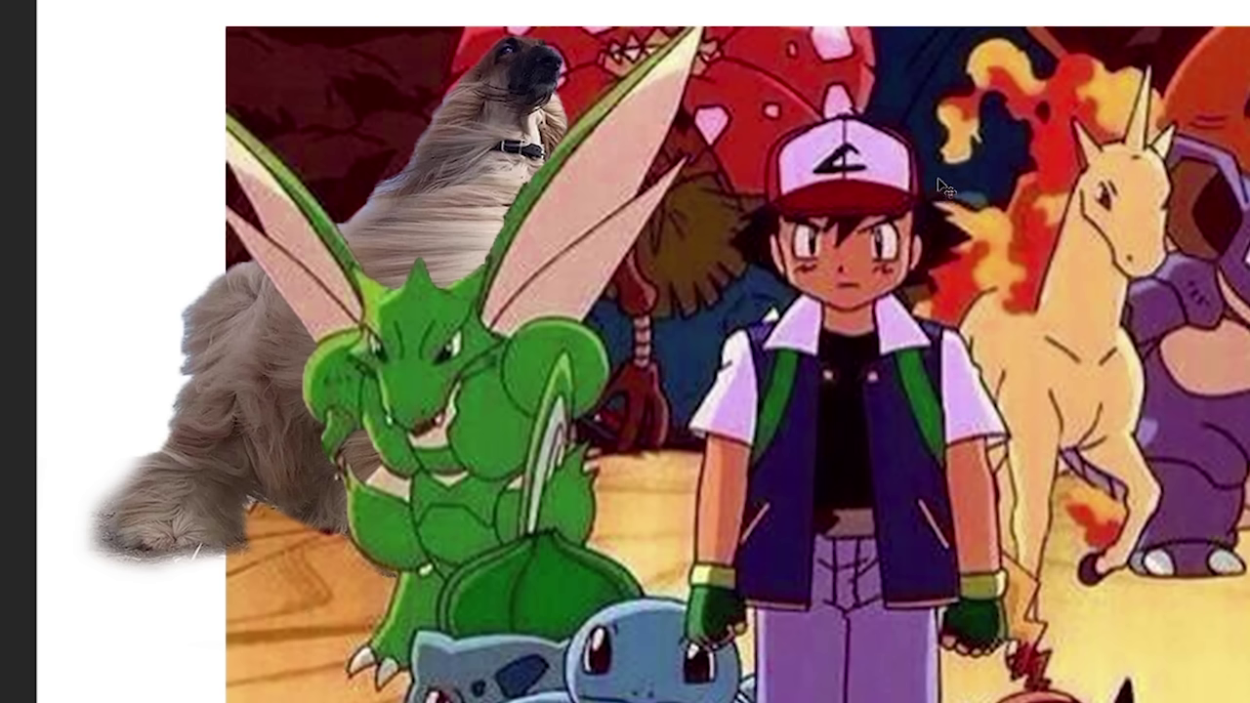
left_click_drag(635, 532, 656, 579)
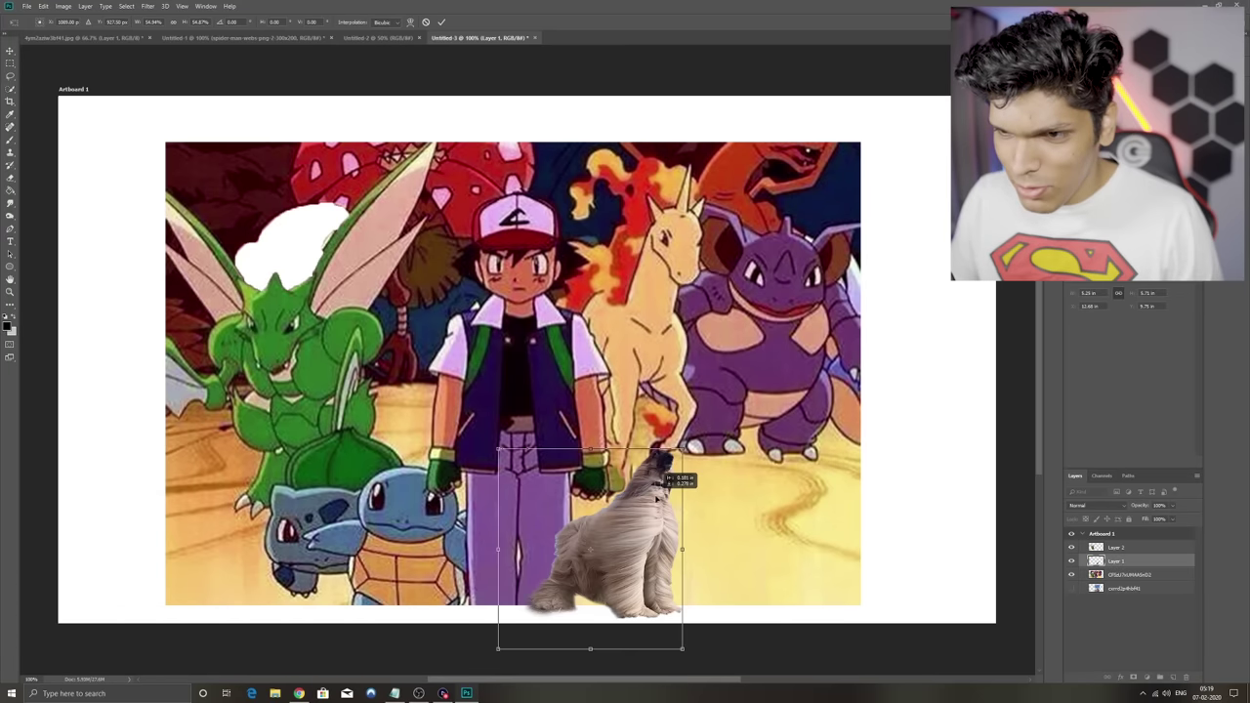
left_click_drag(683, 474, 673, 468)
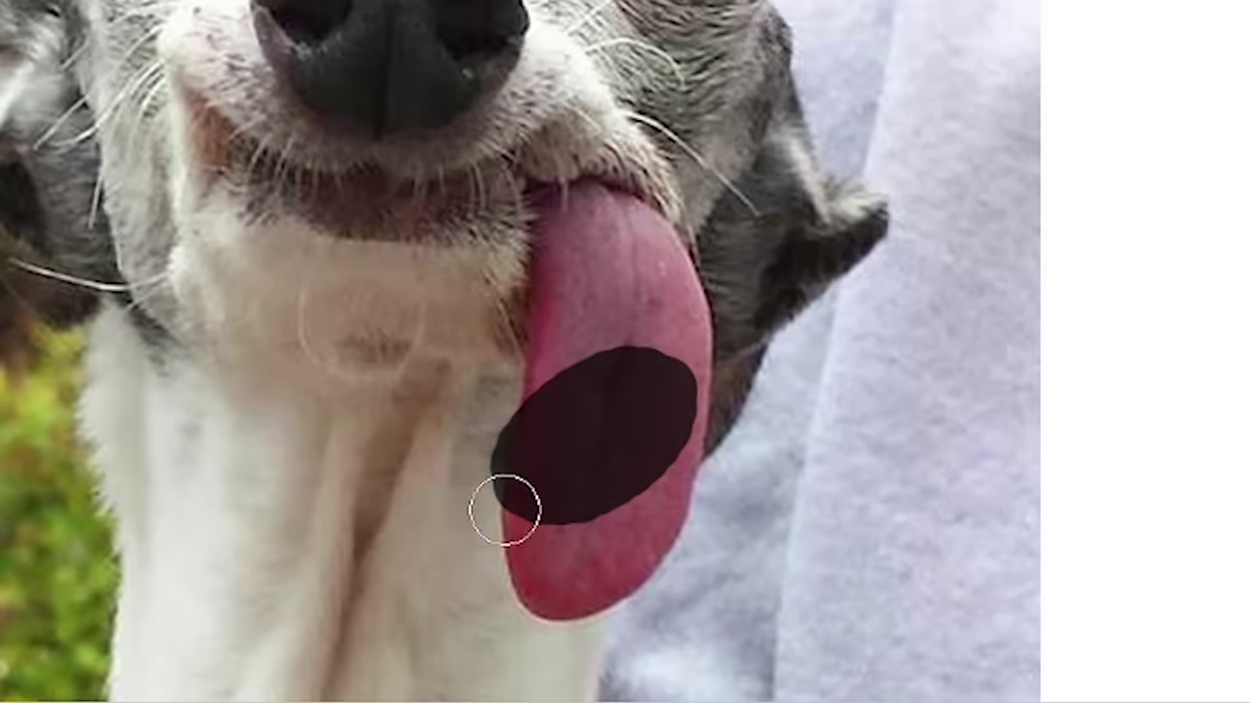
Heal away the dog's tongue and flip its copied mouth vertically into a frown
left_click_drag(571, 459, 587, 487)
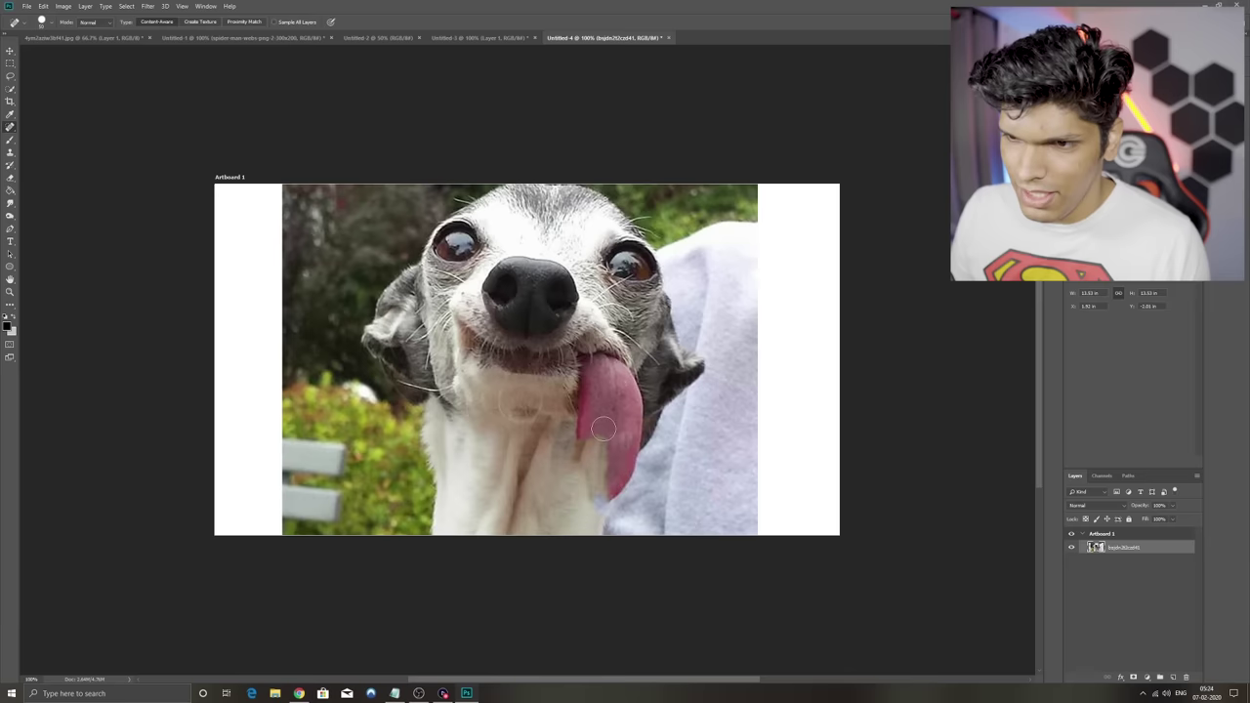
left_click_drag(586, 429, 603, 379)
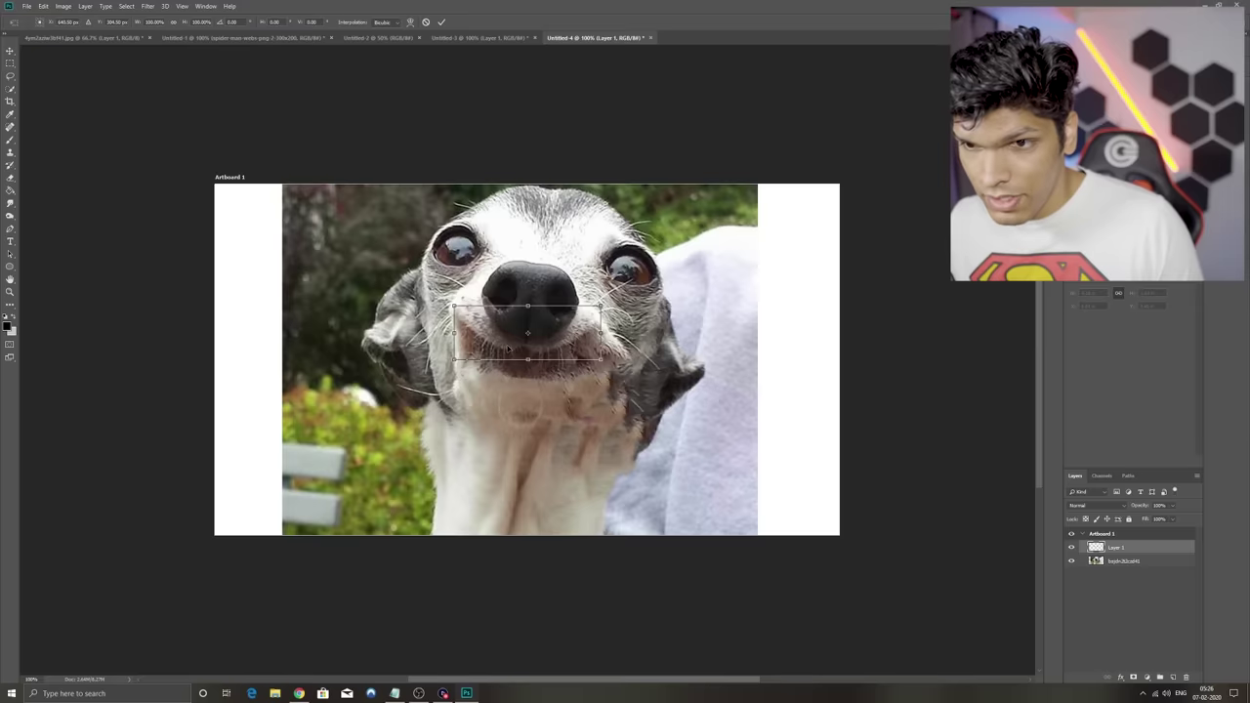
right_click(510, 353)
left_click(556, 477)
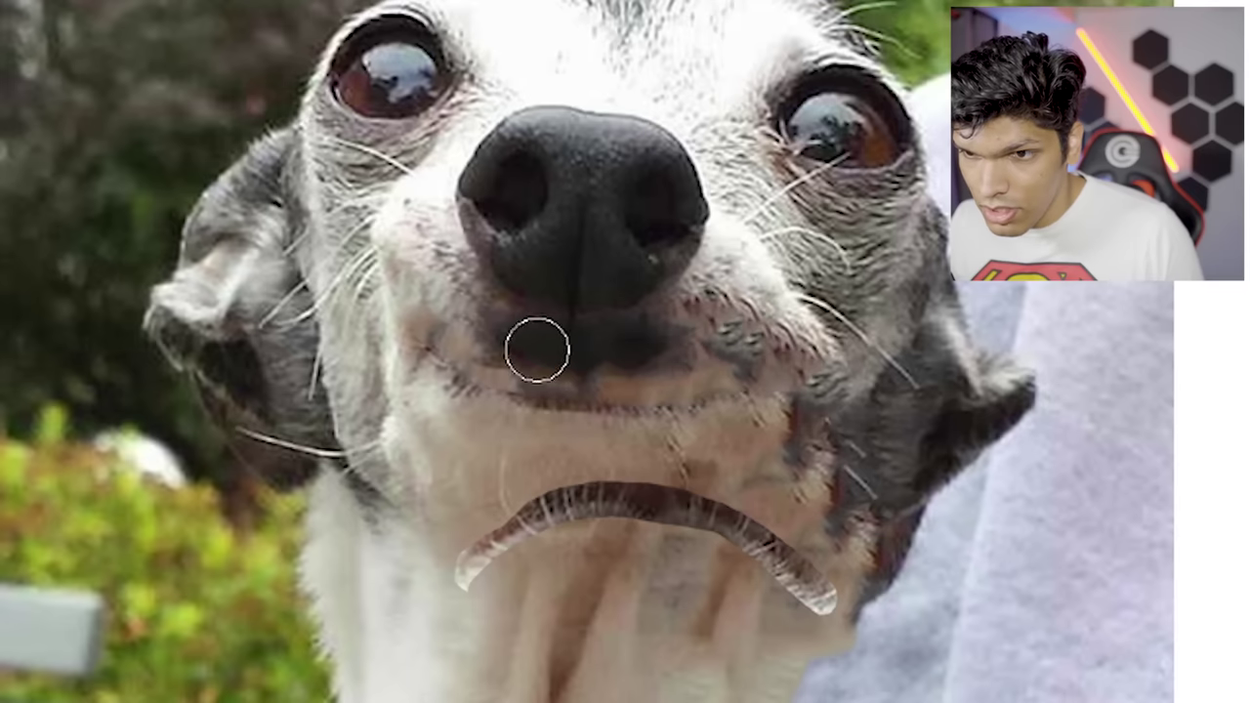
mouse_move(511, 360)
left_mouse_down()
mouse_move(574, 363)
mouse_move(613, 387)
left_mouse_up()
key("ctrl+d")
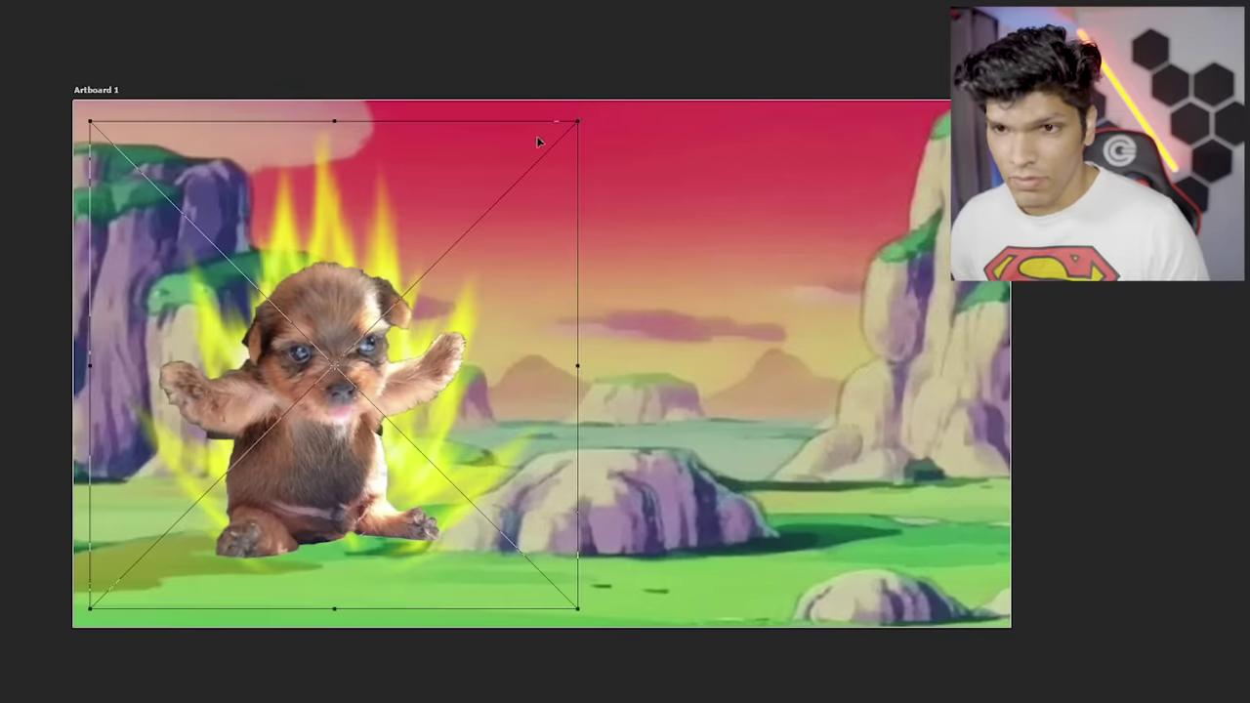
Scale the yellow energy aura down and position it behind the puppy
left_click_drag(575, 124, 482, 306)
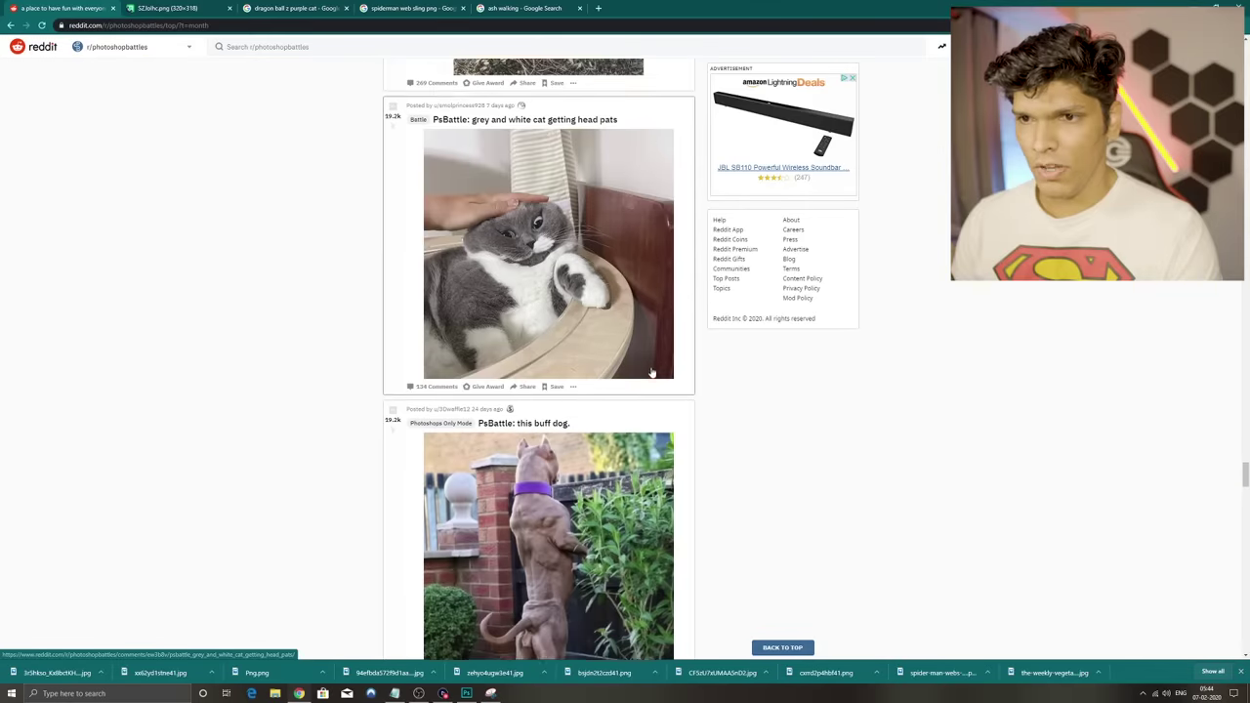
Scroll down the view while working on the dog-and-duck face swap
scroll(652, 371, "down", 3)
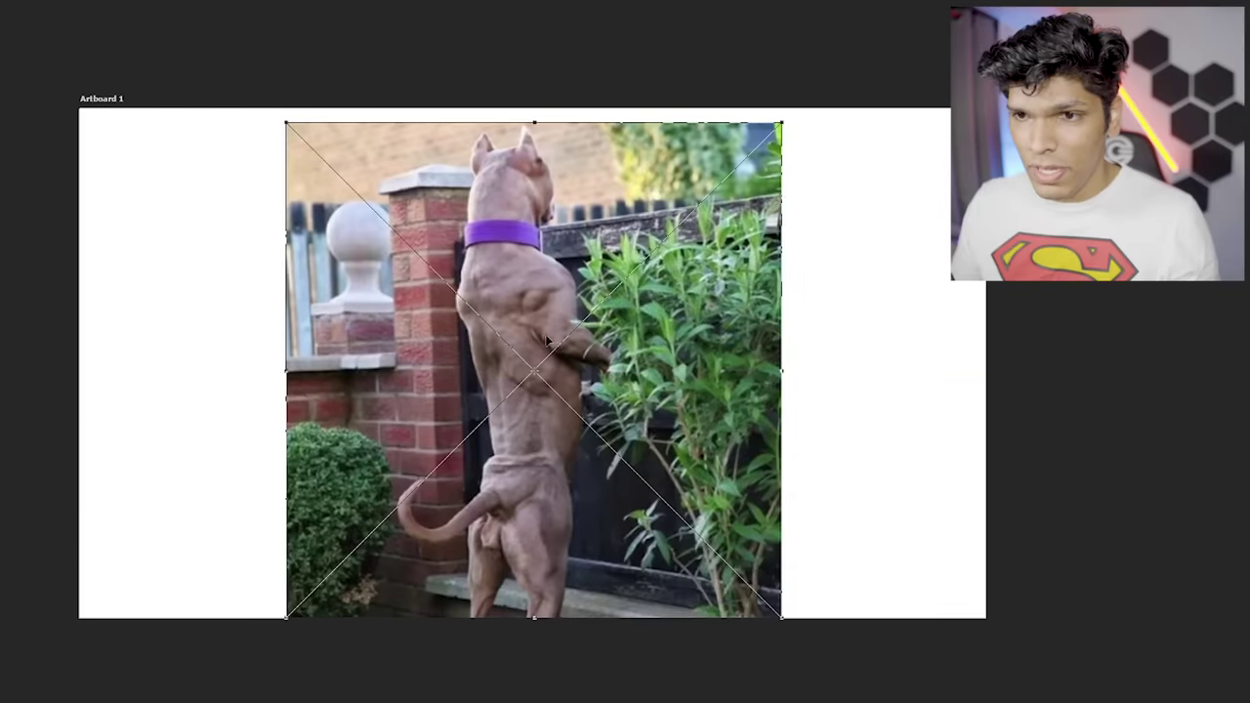
Widen the muscular dog photo on both sides and squash it shorter from the top
right_click(574, 363)
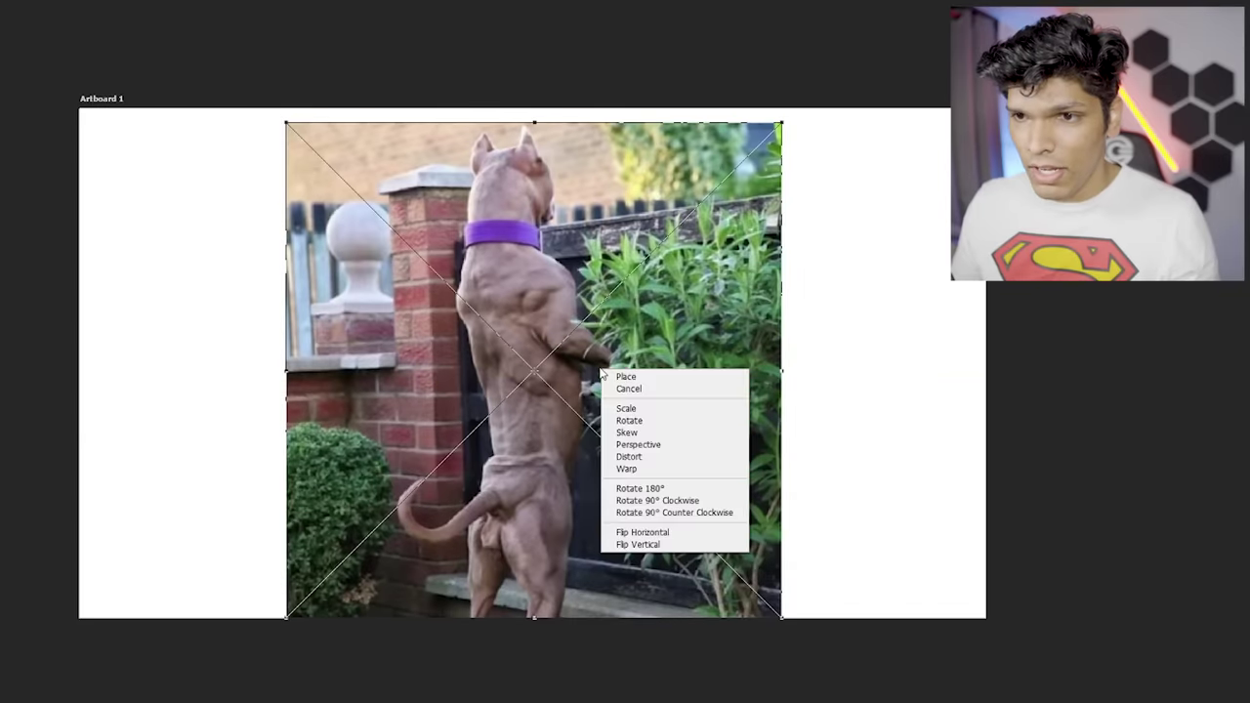
key("Escape")
left_click_drag(700, 366, 881, 350)
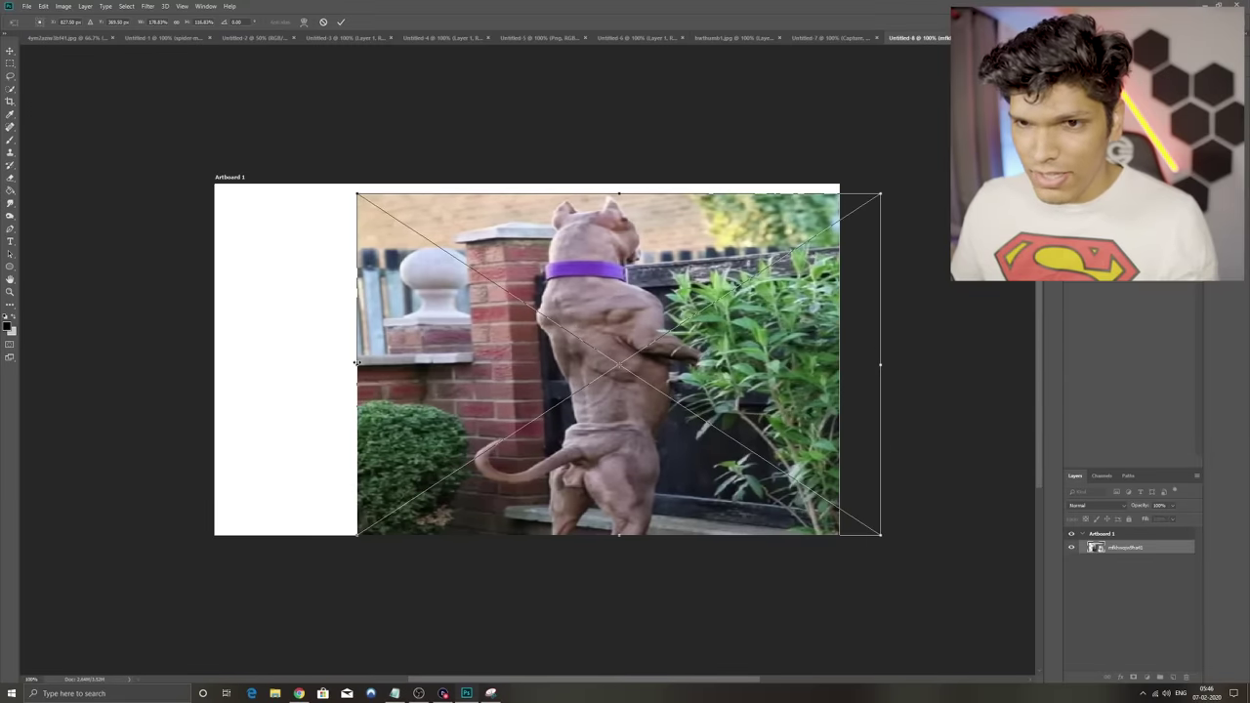
left_click_drag(355, 363, 176, 363)
left_click_drag(571, 120, 607, 219)
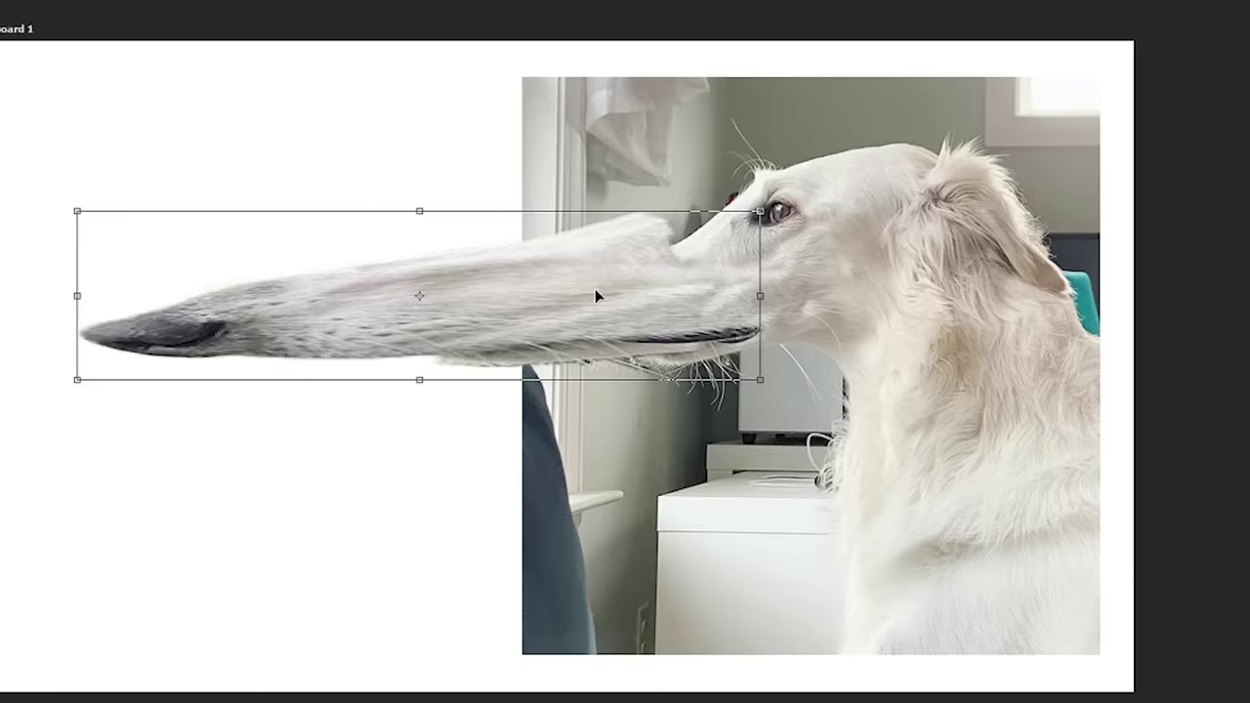
Align and lengthen the white dog's long snout, then place the pasted dog head among the ducks
left_click_drag(594, 295, 617, 299)
left_click_drag(450, 219, 457, 269)
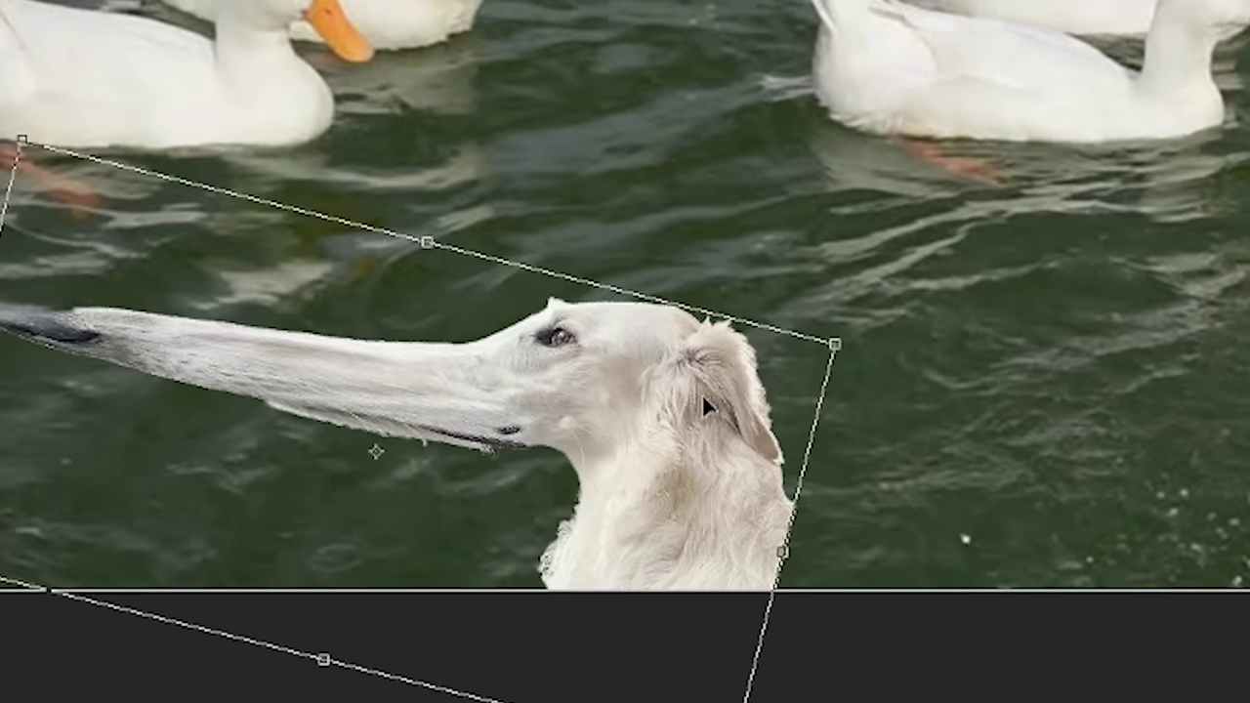
mouse_move(701, 394)
left_mouse_down()
mouse_move(898, 347)
mouse_move(885, 299)
mouse_move(906, 328)
mouse_move(713, 435)
left_mouse_up()
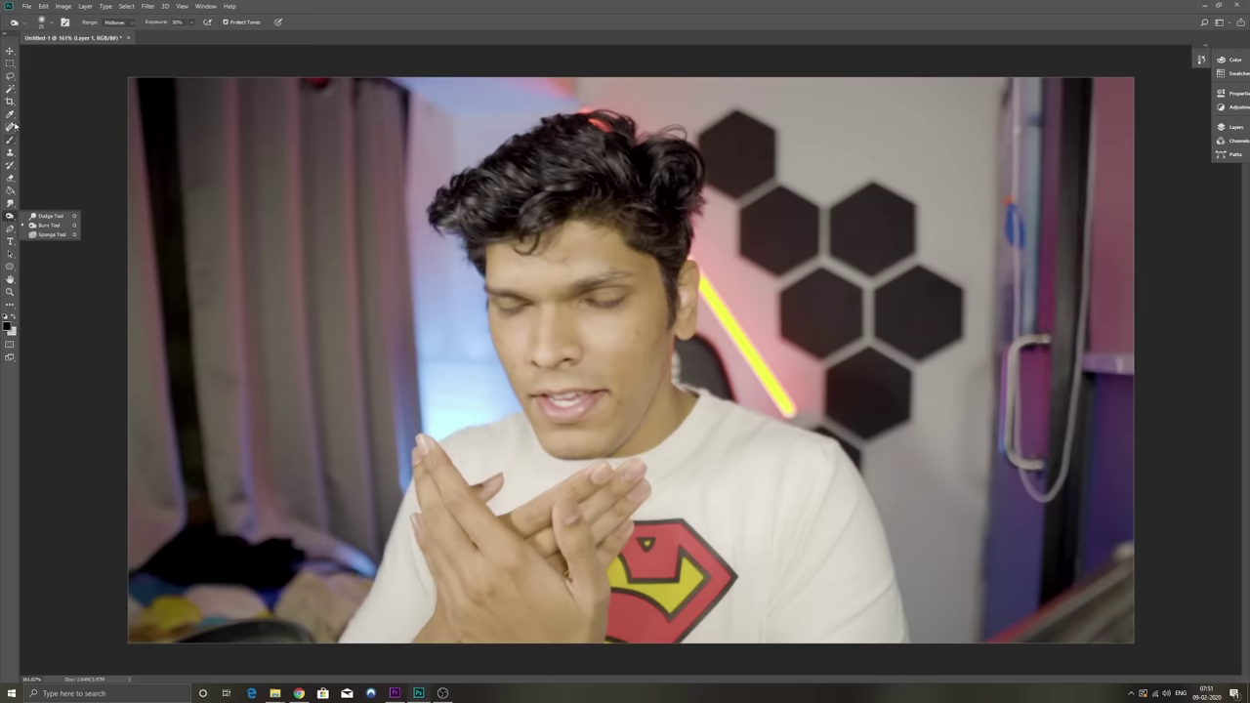
Spot-heal away the man's head, body and torso, plus several upper wall hexagons
left_click(10, 126)
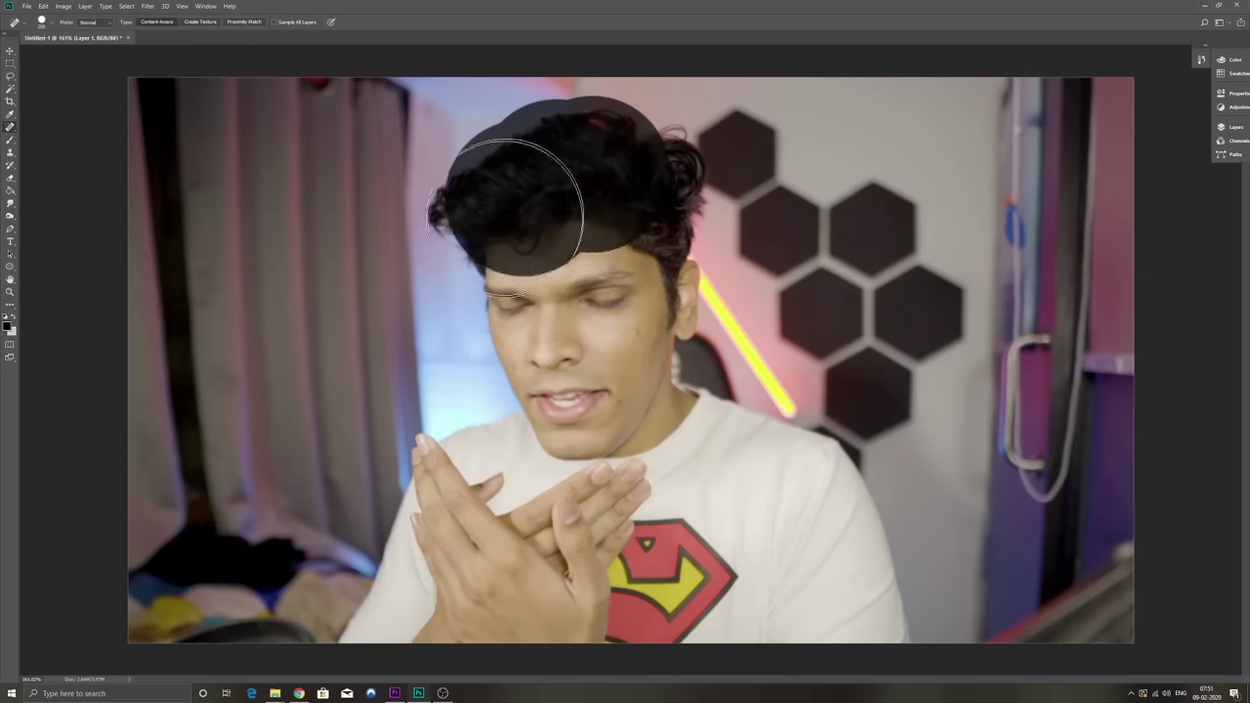
left_click_drag(530, 195, 651, 251)
mouse_move(669, 446)
left_mouse_down()
mouse_move(742, 459)
mouse_move(459, 586)
mouse_move(419, 541)
left_mouse_up()
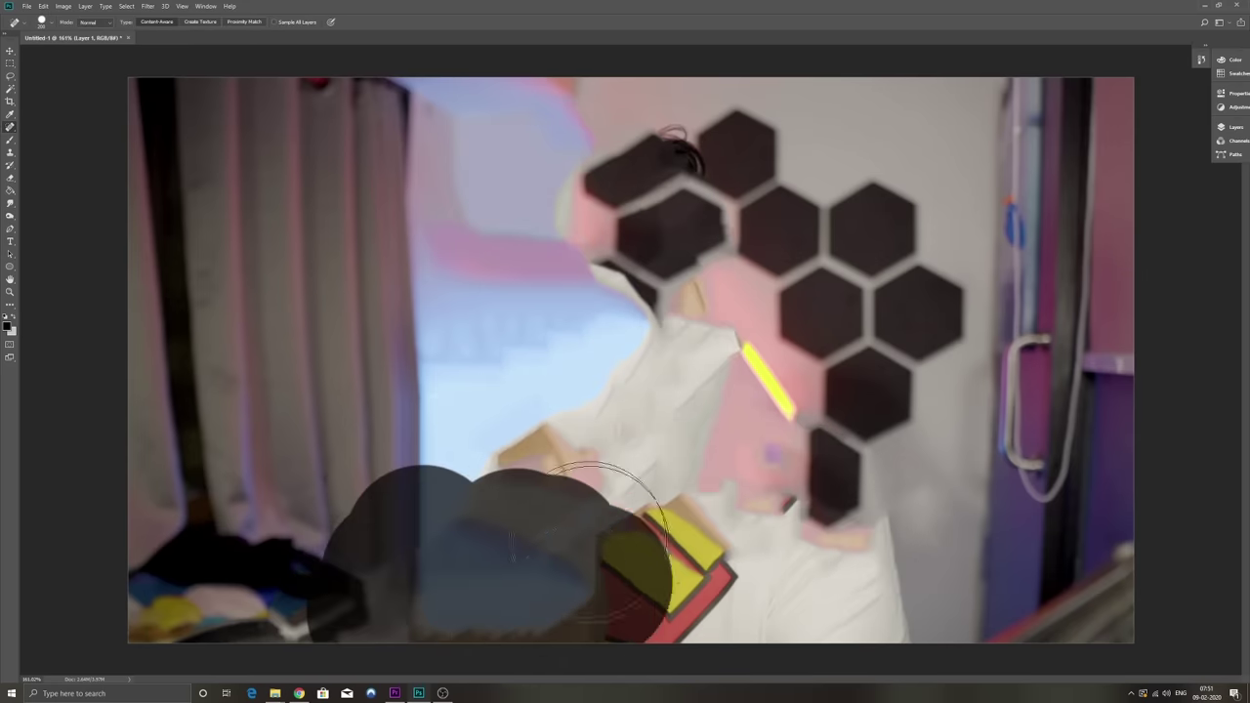
left_click(809, 585)
mouse_move(459, 586)
left_mouse_down()
mouse_move(684, 468)
mouse_move(795, 347)
left_mouse_up()
left_click_drag(723, 361, 625, 615)
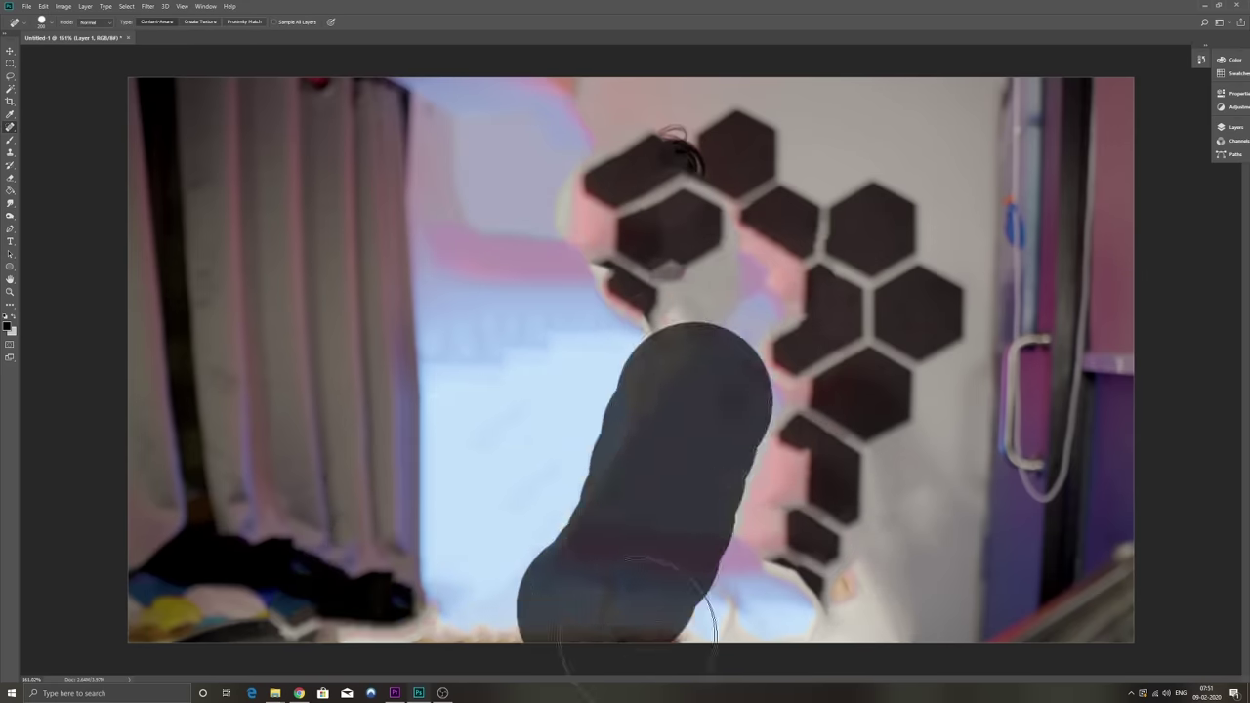
mouse_move(766, 531)
left_mouse_down()
mouse_move(628, 266)
mouse_move(707, 256)
left_mouse_up()
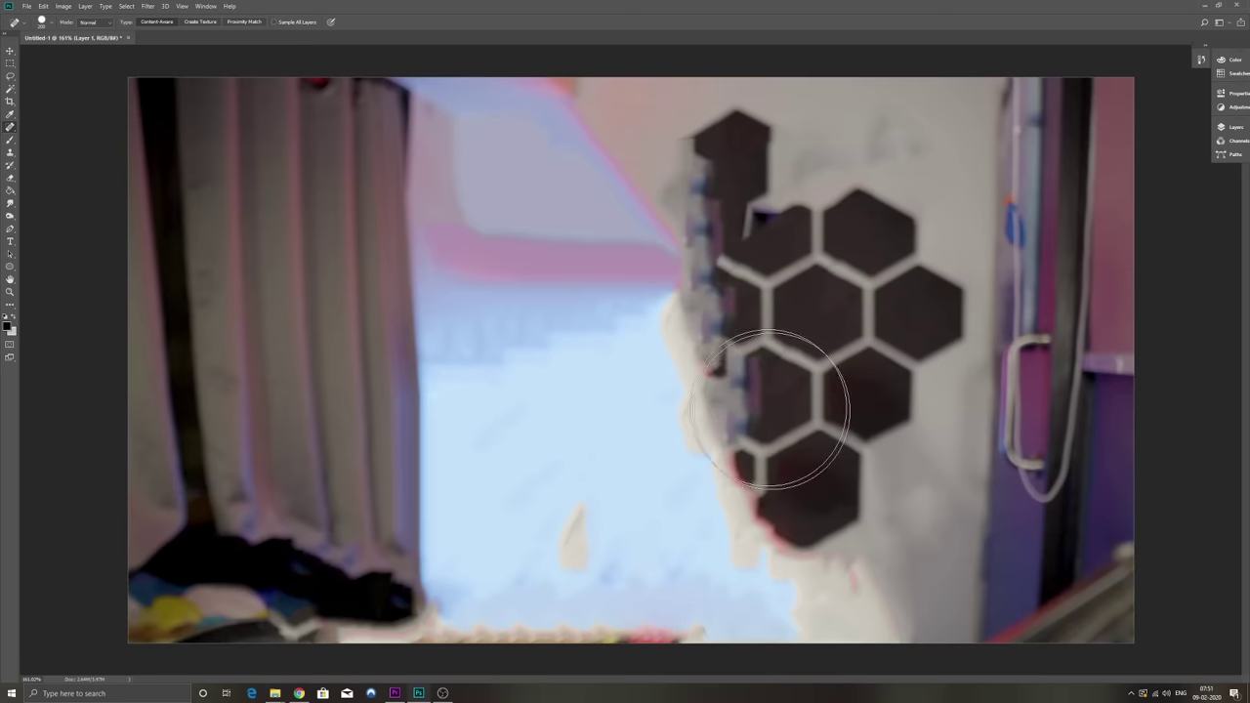
left_click(720, 270)
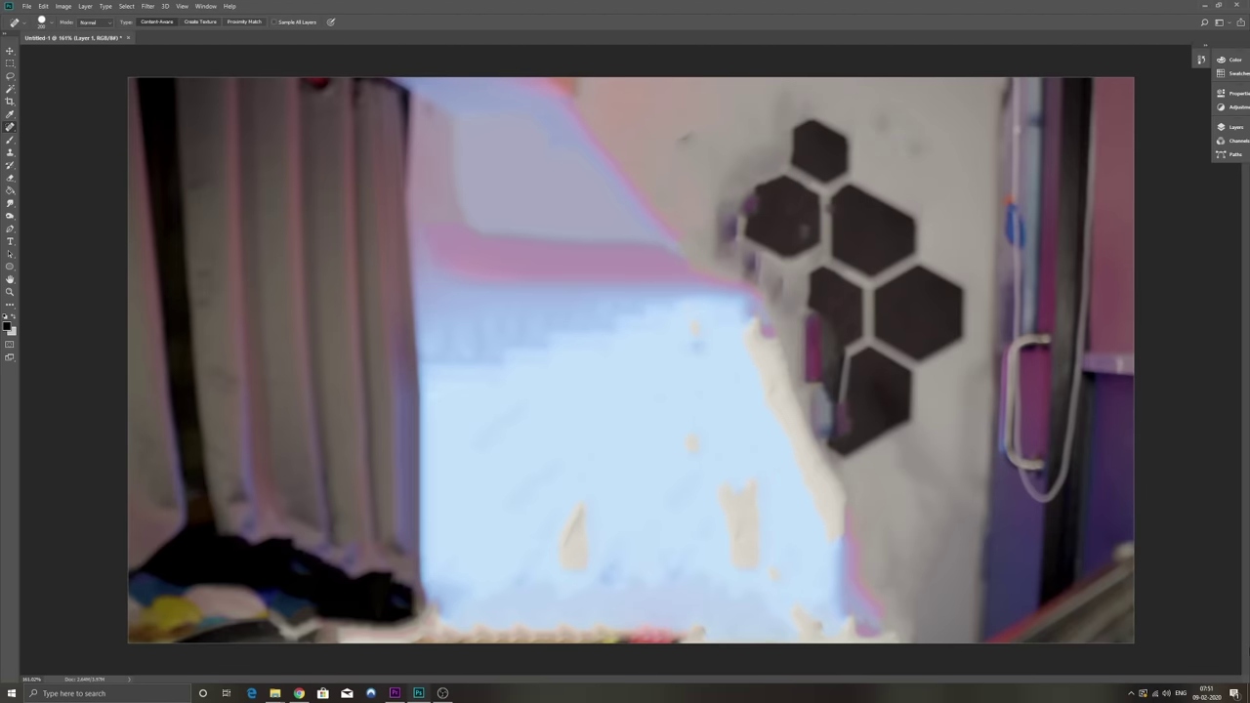